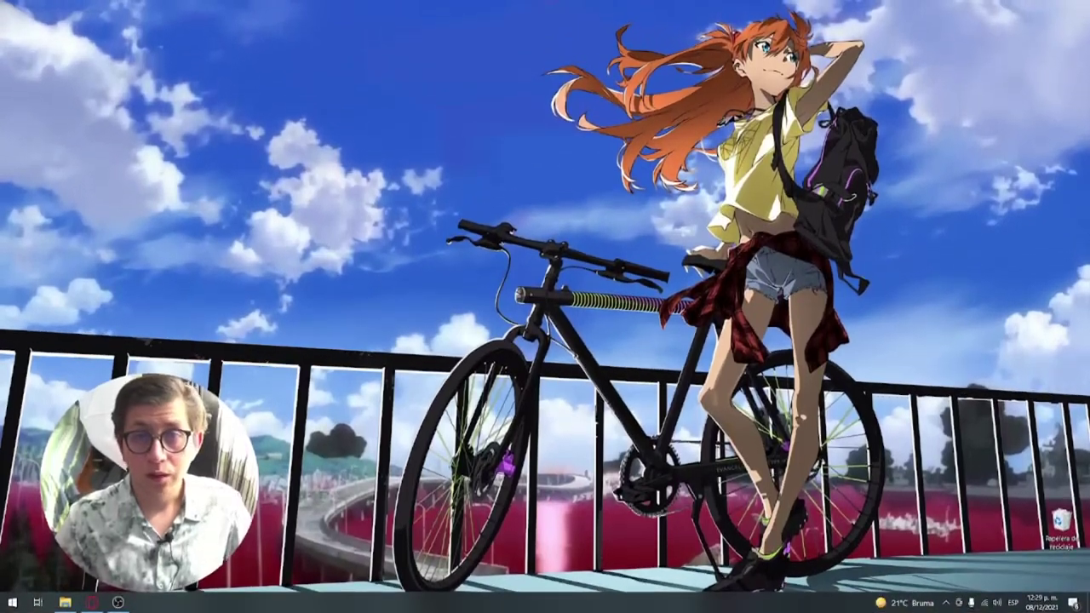
Open Oracle VM VirtualBox and reposition its manager window on the desktop
click(12, 602)
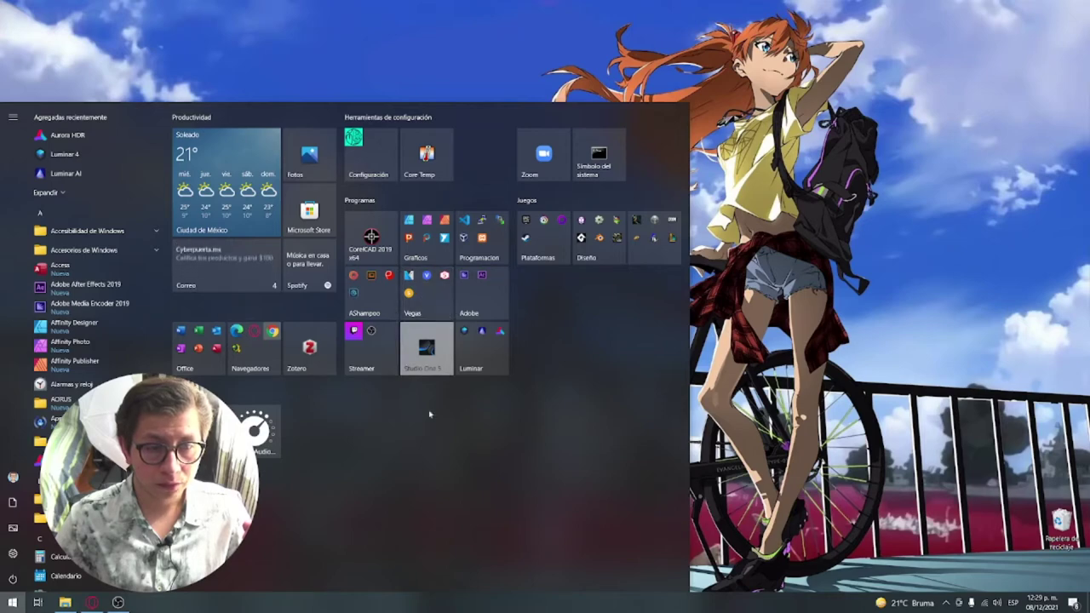
text(virtu)
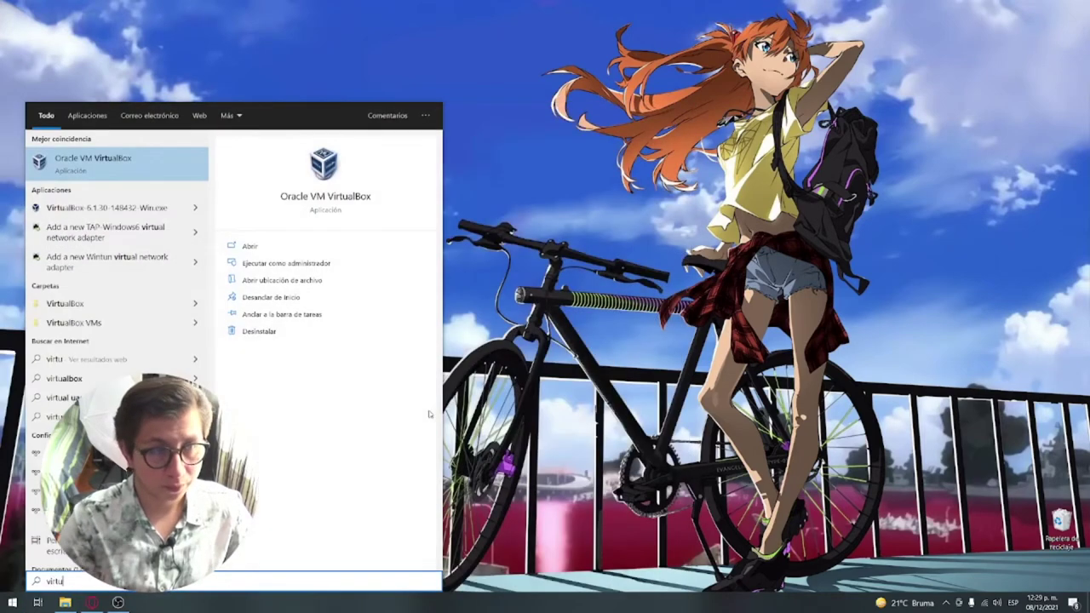
click(136, 156)
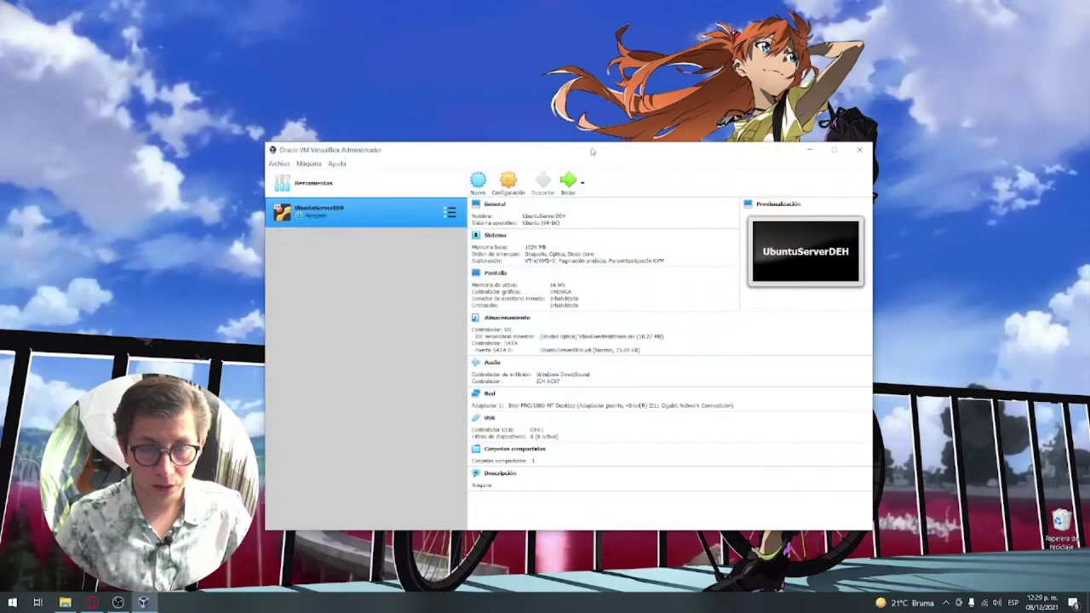
drag(592, 151, 577, 121)
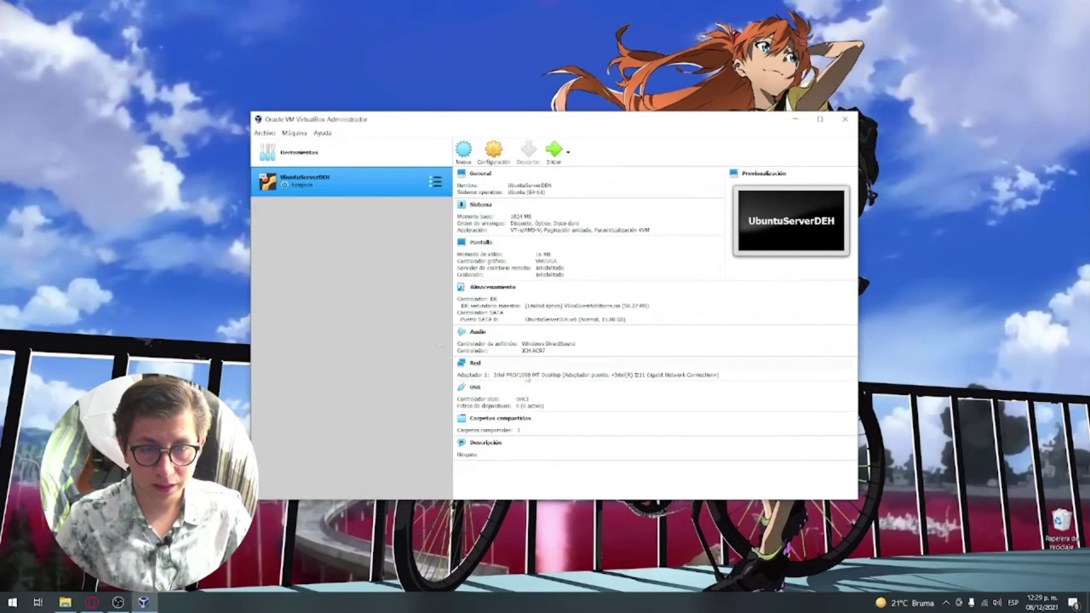
Switch to the web browser, search for "virtualbox" in a new tab and open the VirtualBox Downloads page
click(91, 602)
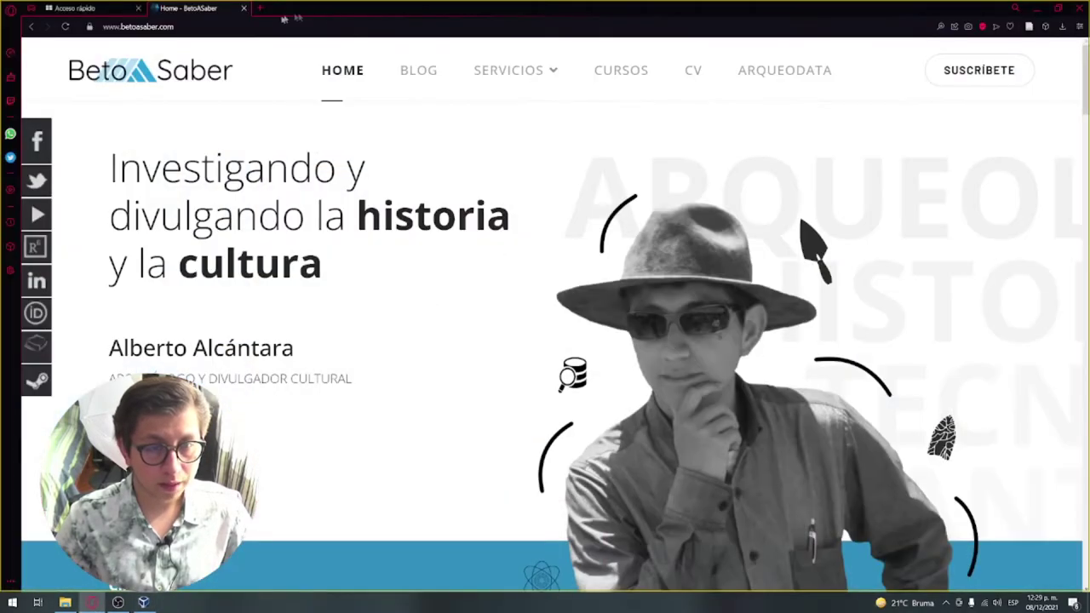
key(ctrl+t)
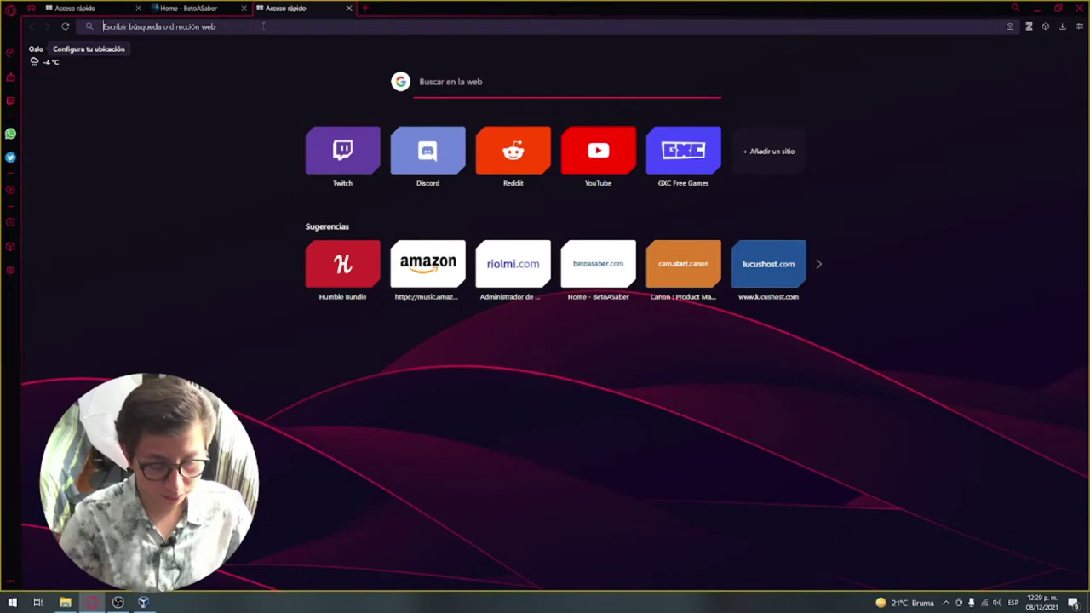
text(virtualbox)
key(Return)
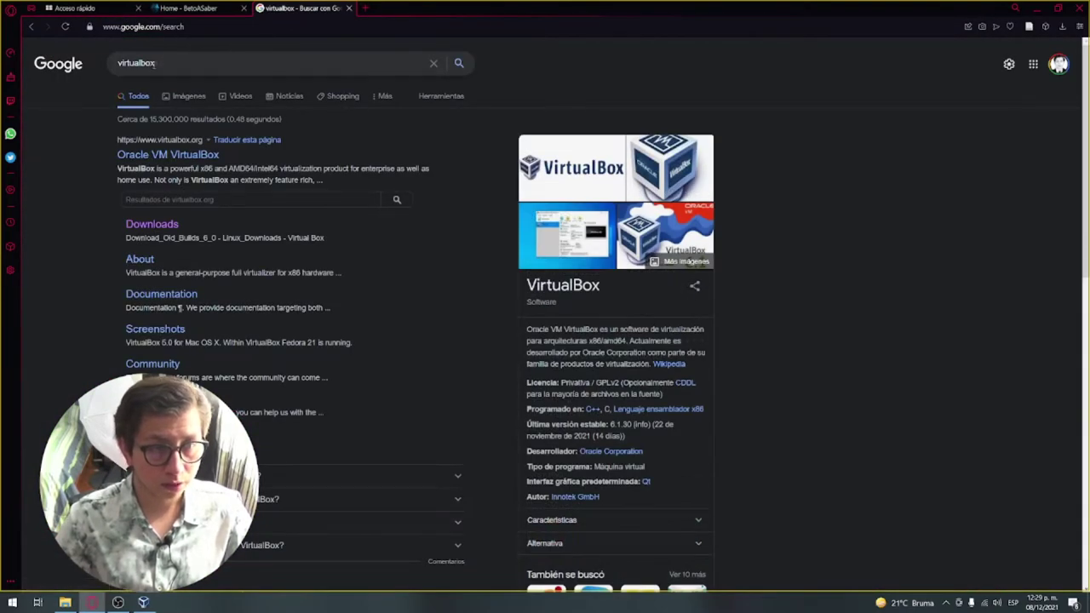
click(152, 224)
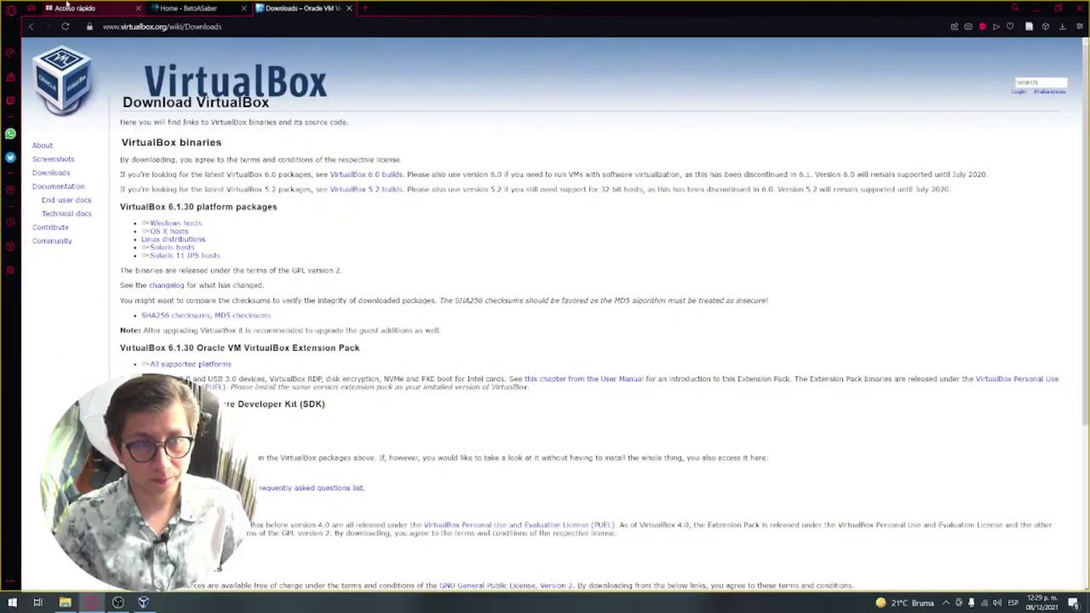
Download the VirtualBox 6.1.30 Windows hosts installer to the Descargas folder under its suggested file name
click(176, 225)
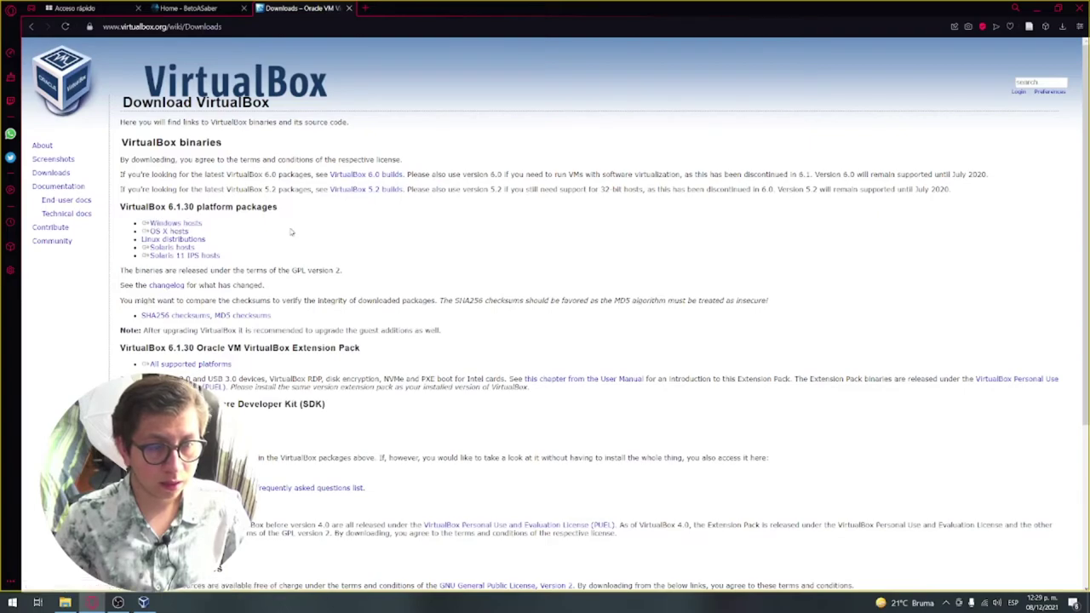
scroll(292, 225, down, 3)
scroll(291, 226, up, 3)
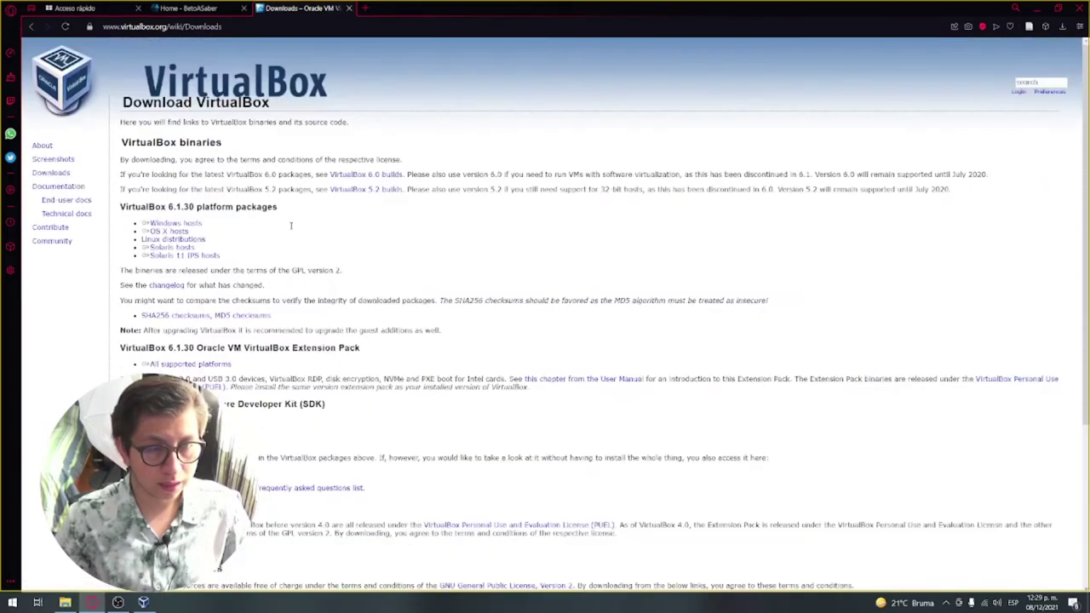
click(174, 223)
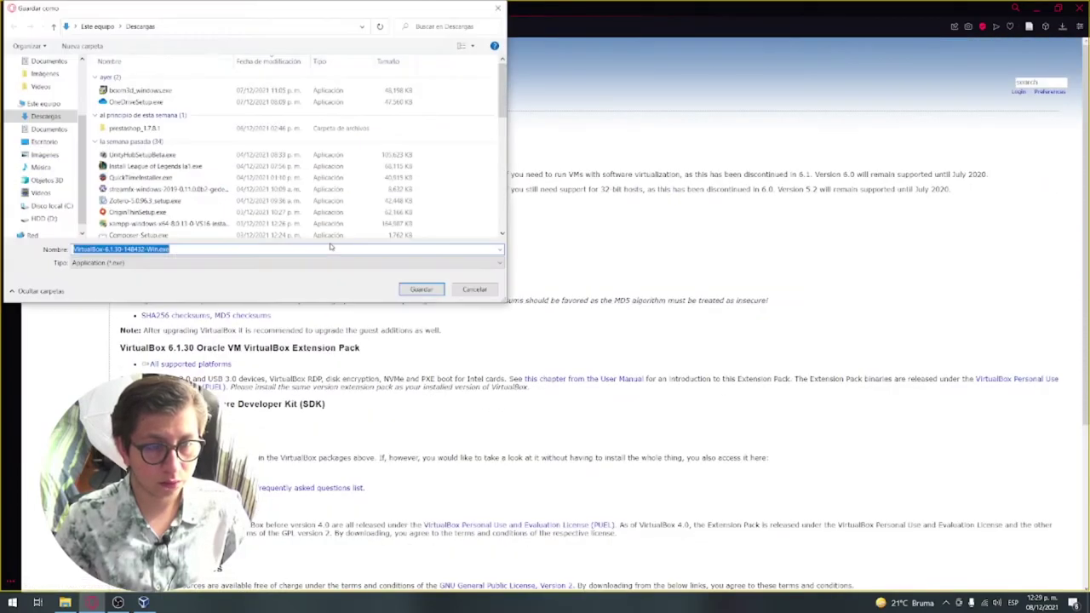
click(109, 248)
drag(95, 249, 171, 249)
click(238, 249)
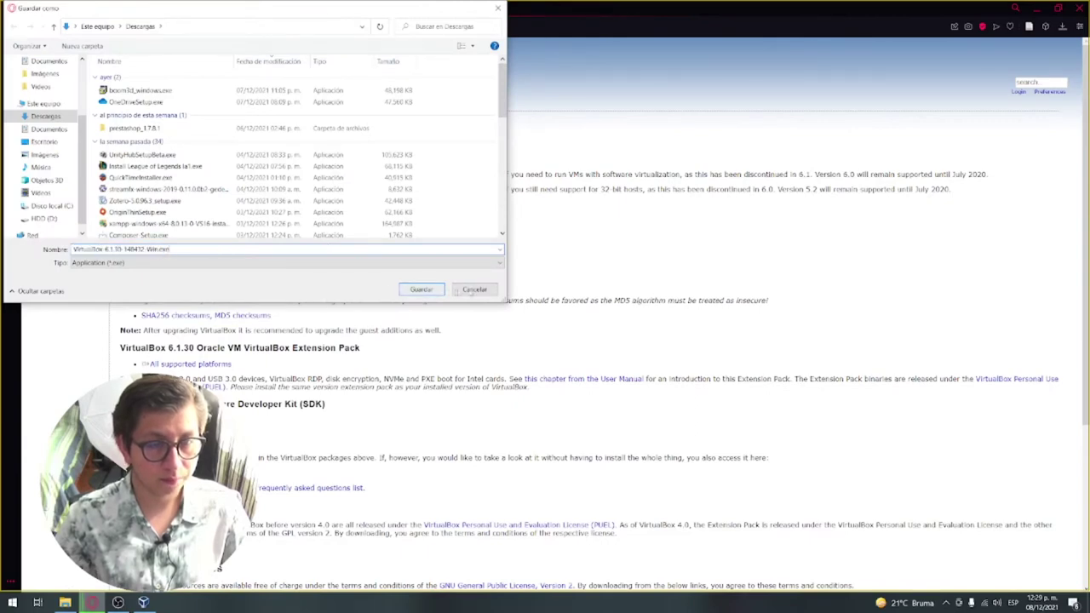
click(426, 289)
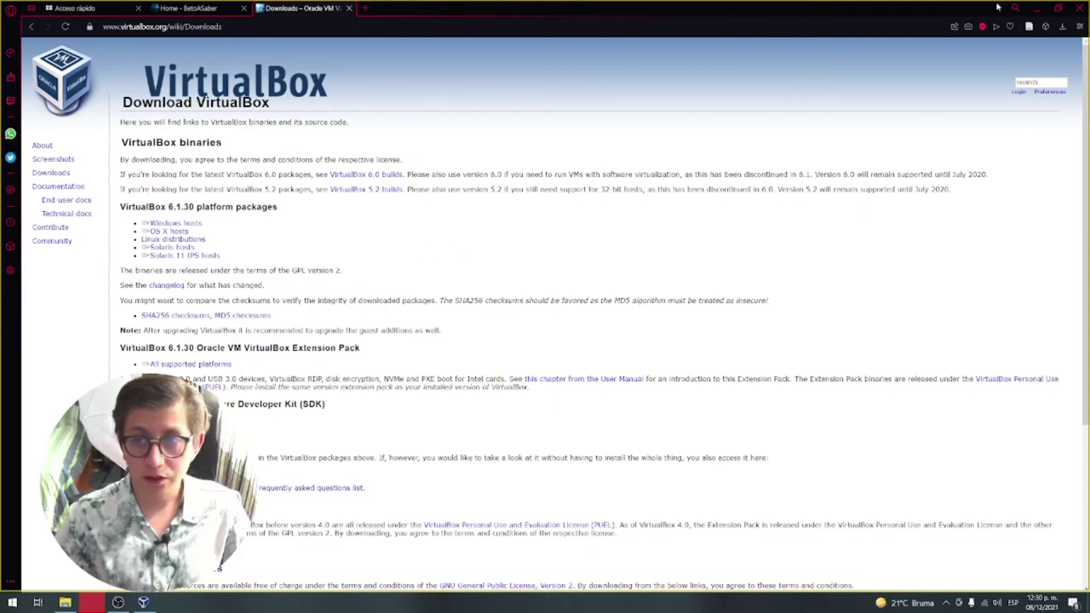
Return to the VirtualBox manager and start a new virtual machine named UbuntuServerIF
click(1036, 7)
drag(537, 115, 584, 133)
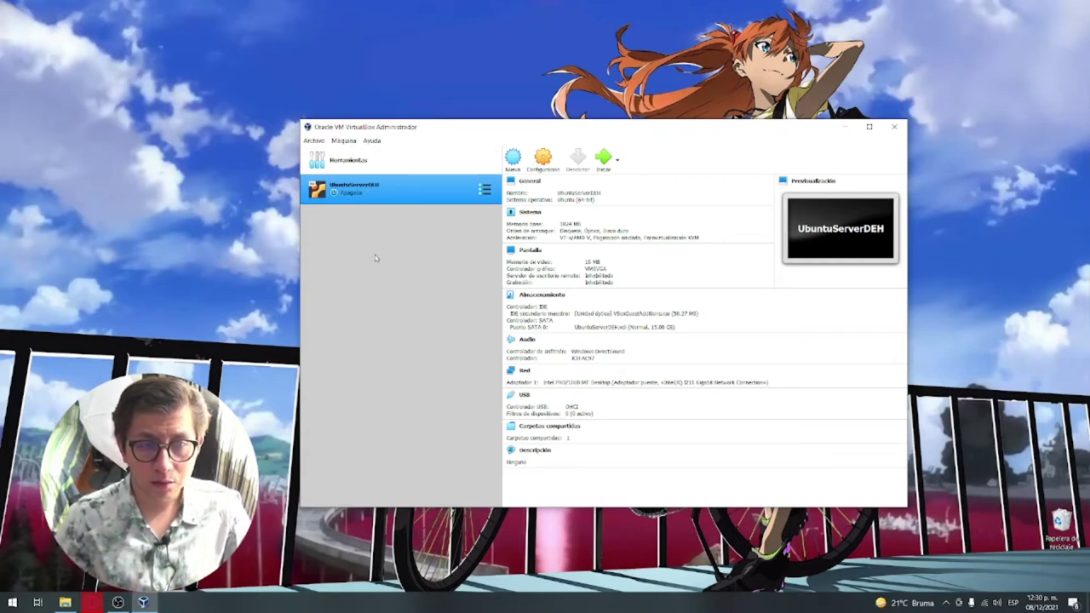
click(512, 162)
drag(571, 233, 569, 220)
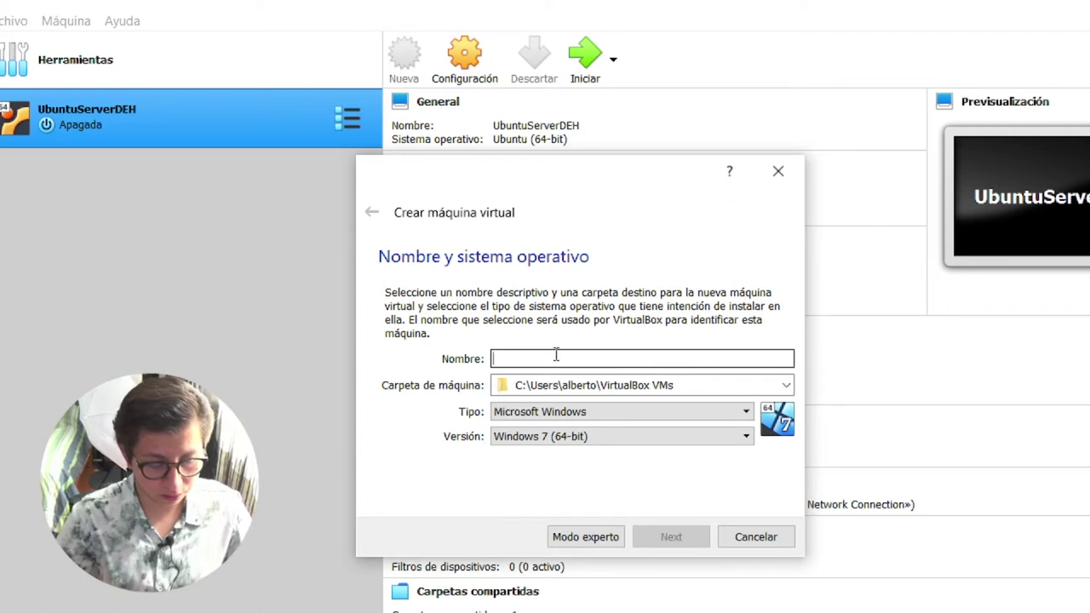
text(UbuntuServerIF)
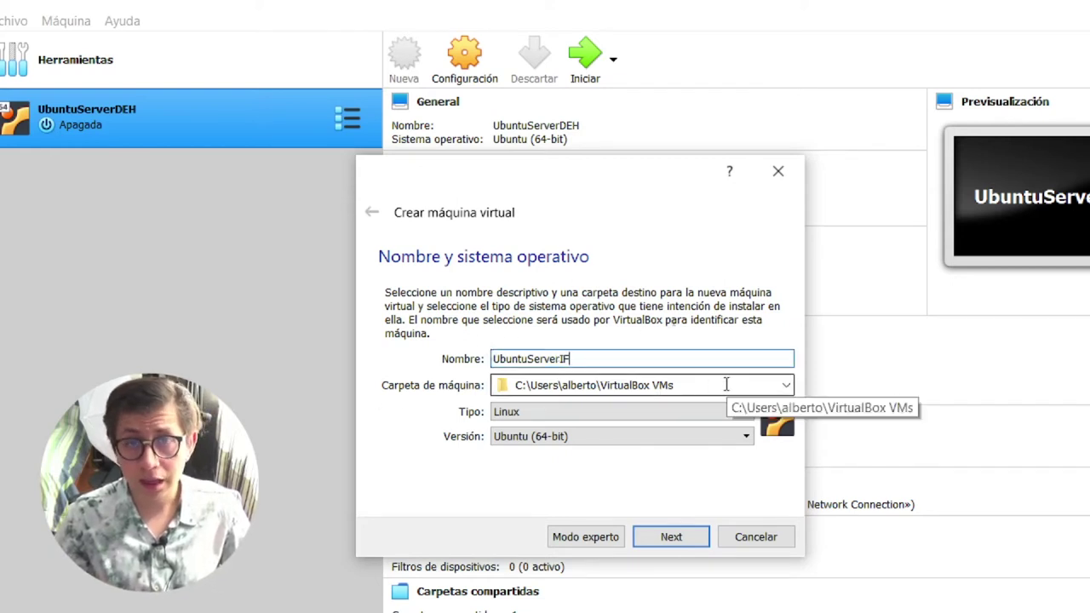
Set the new machine's type to Linux and its version to Ubuntu (64-bit), and continue to the memory size
click(548, 415)
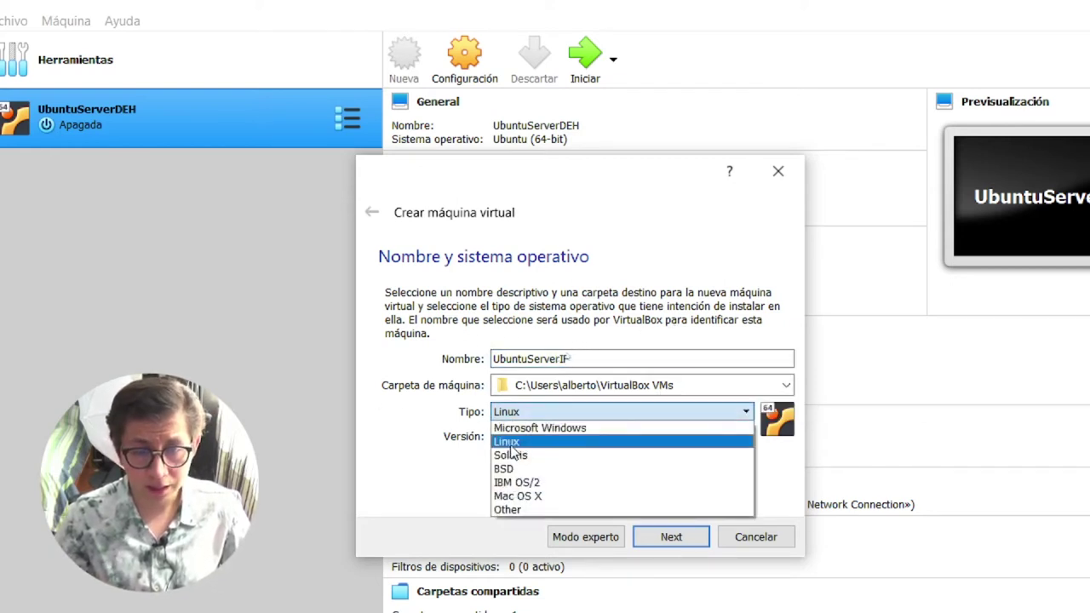
click(545, 441)
click(596, 438)
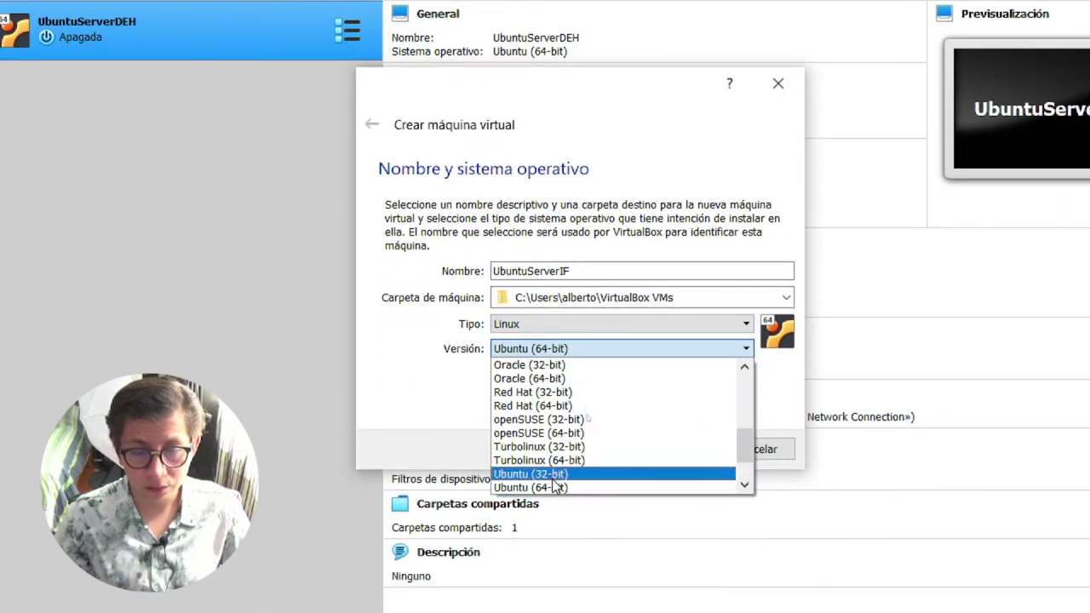
click(557, 487)
click(673, 449)
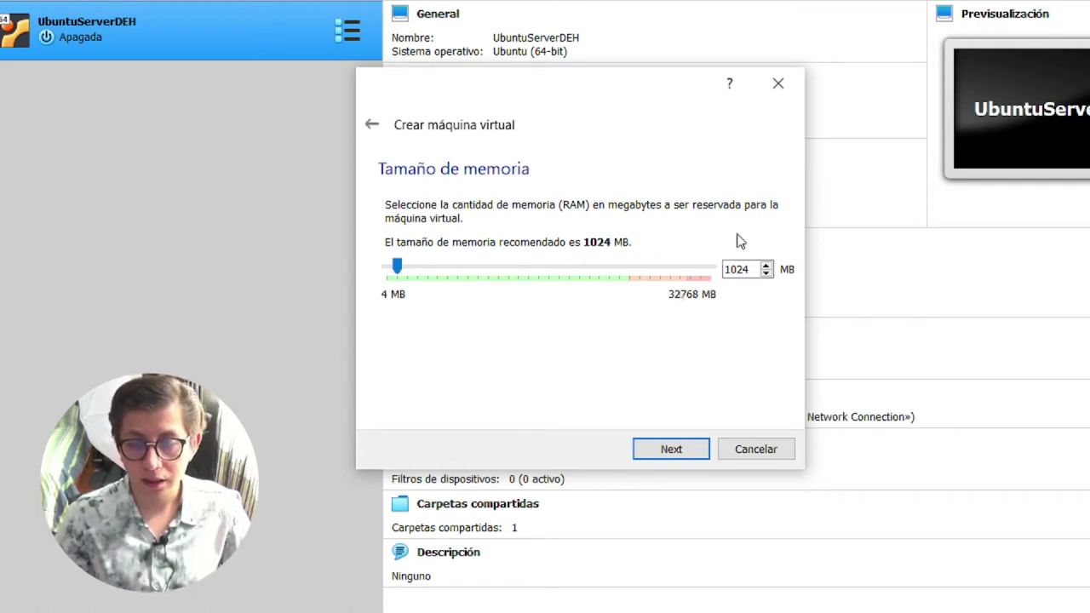
Accept 1024 MB of memory and choose a new virtual hard disk of VDI type, dynamically allocated
click(685, 448)
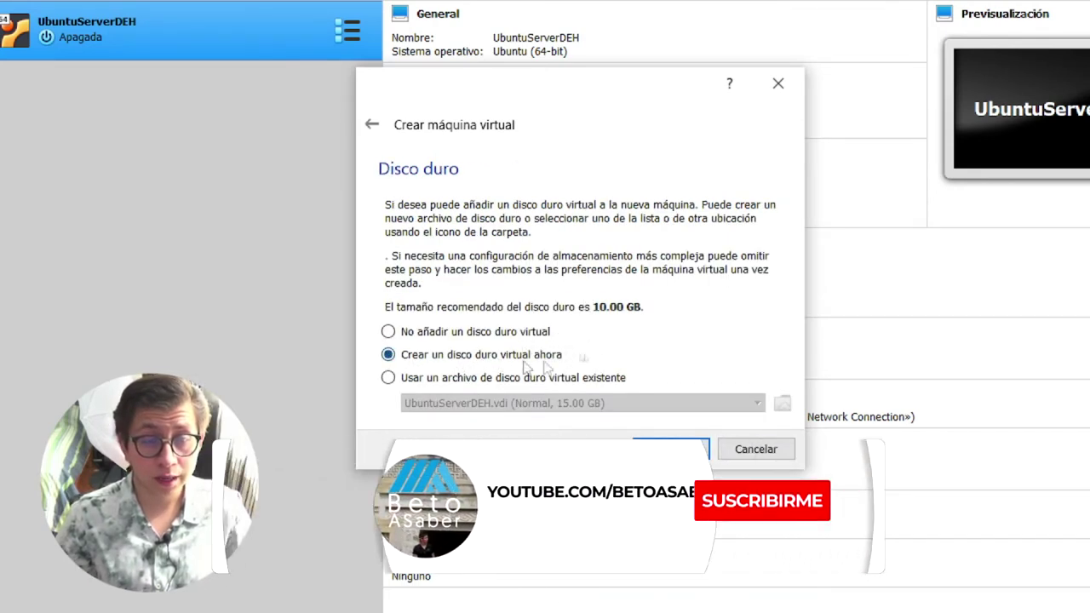
click(671, 448)
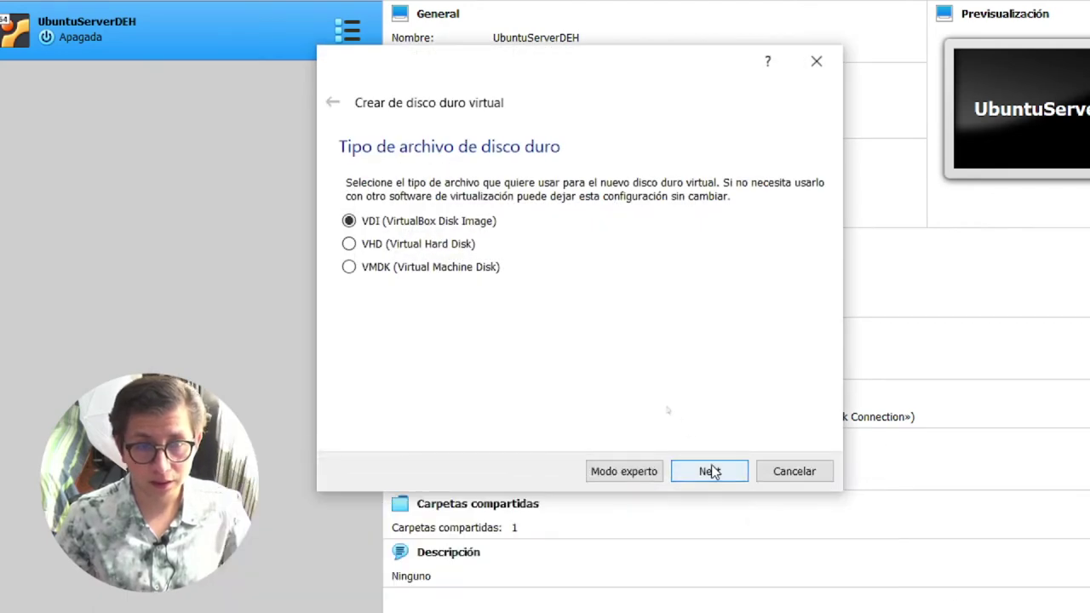
click(709, 471)
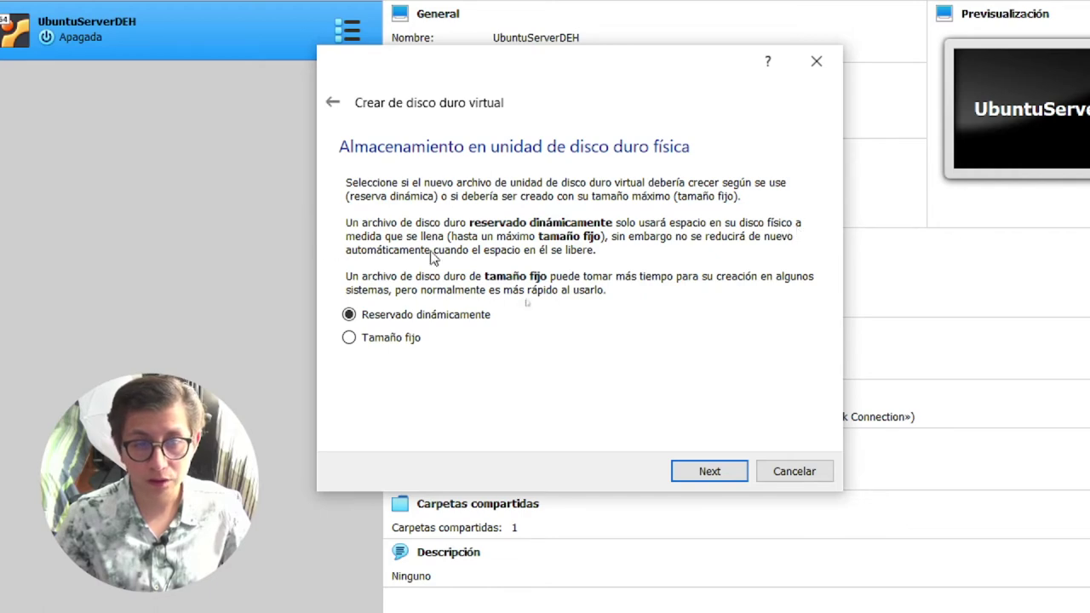
click(724, 474)
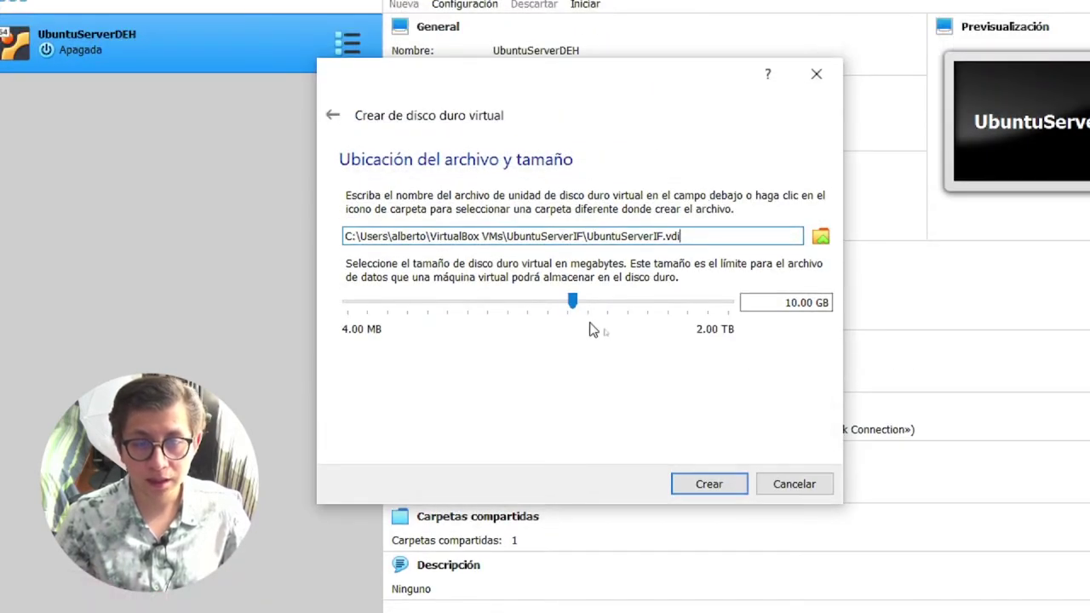
Set the virtual disk size to 15 GB, keep the suggested file location, and create the machine
drag(538, 237, 653, 237)
click(722, 236)
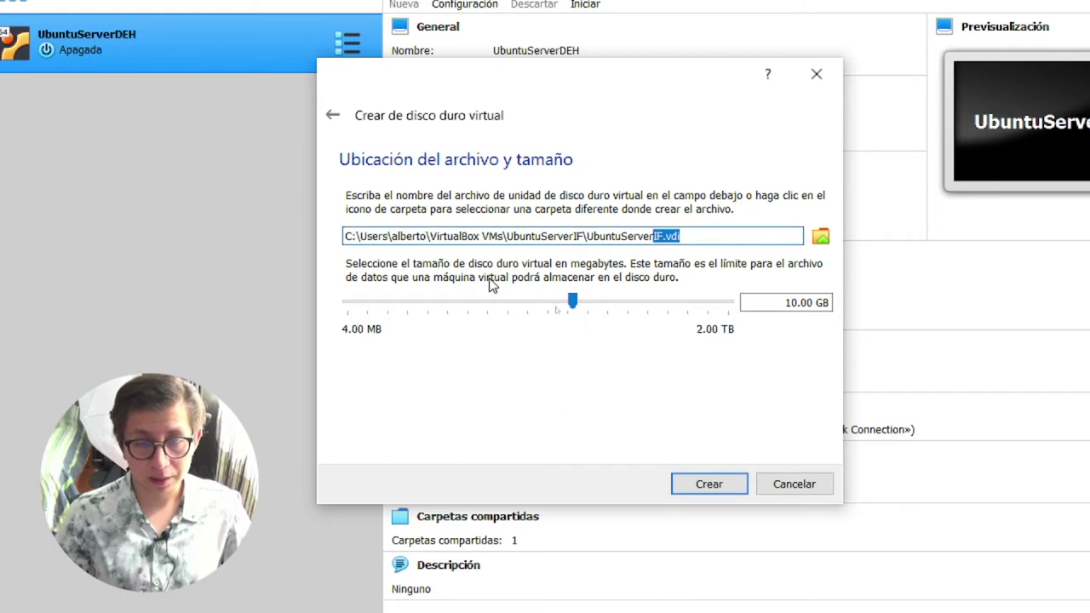
click(796, 303)
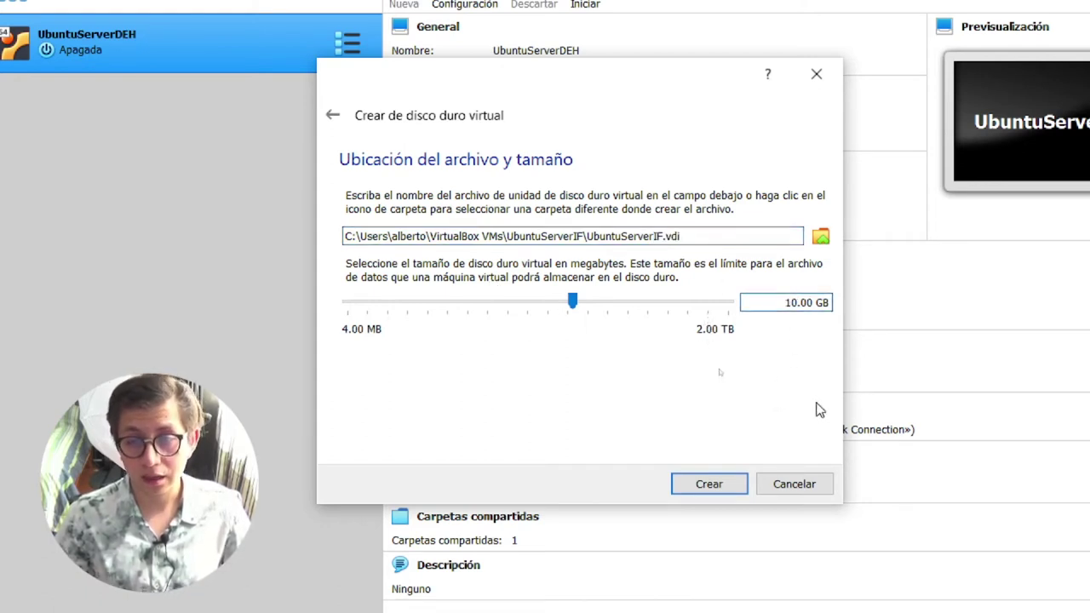
key(BackSpace)
text(5)
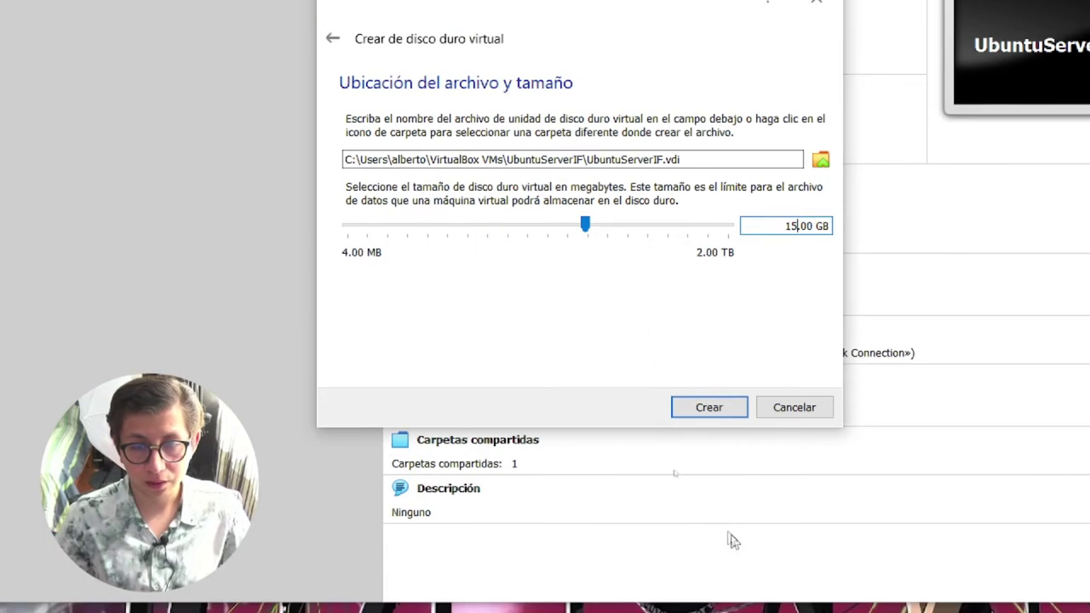
click(700, 487)
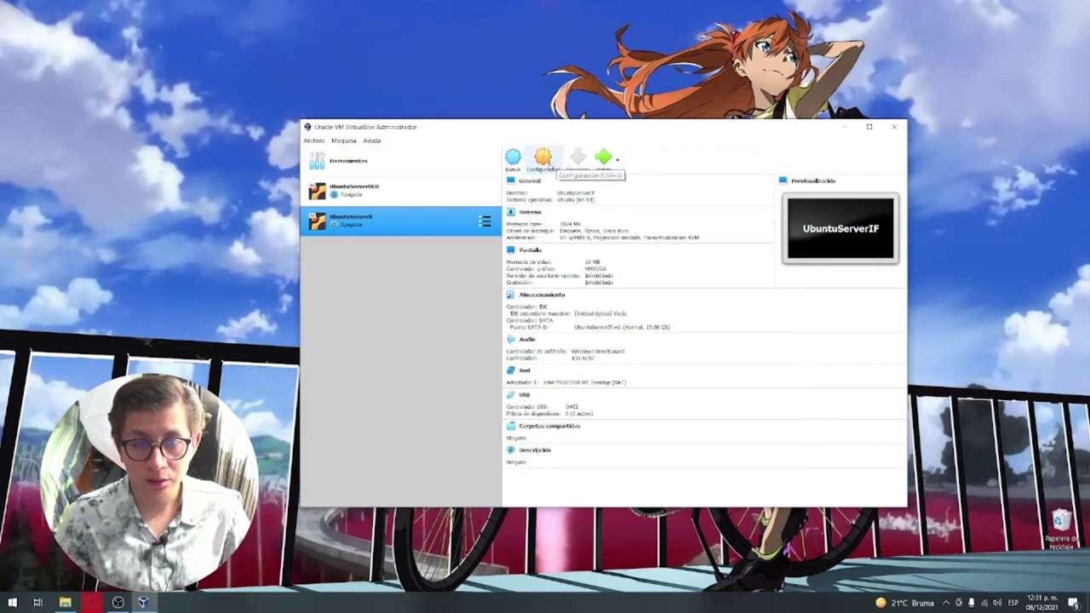
Set both clipboard sharing and drag and drop to Bidireccional in the advanced general settings of UbuntuServerIF
click(553, 164)
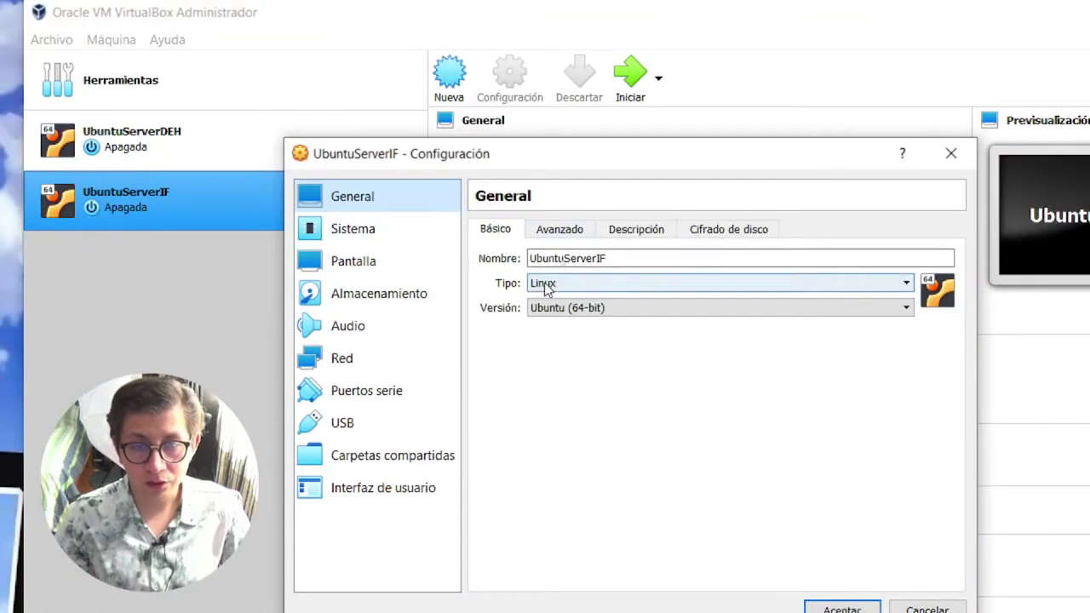
click(564, 230)
click(639, 232)
click(531, 231)
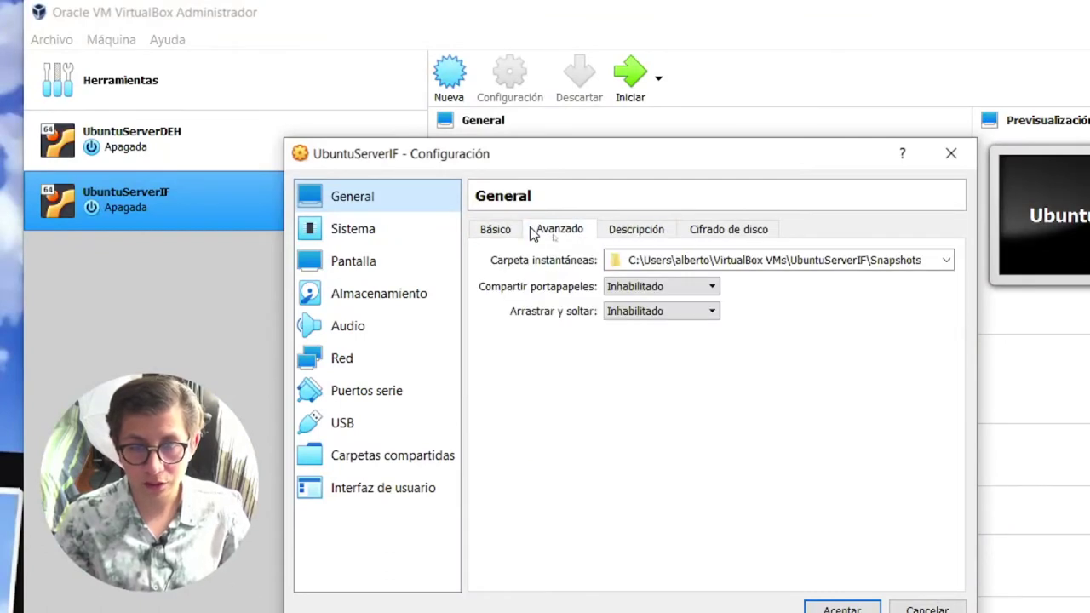
click(661, 291)
click(661, 343)
click(660, 312)
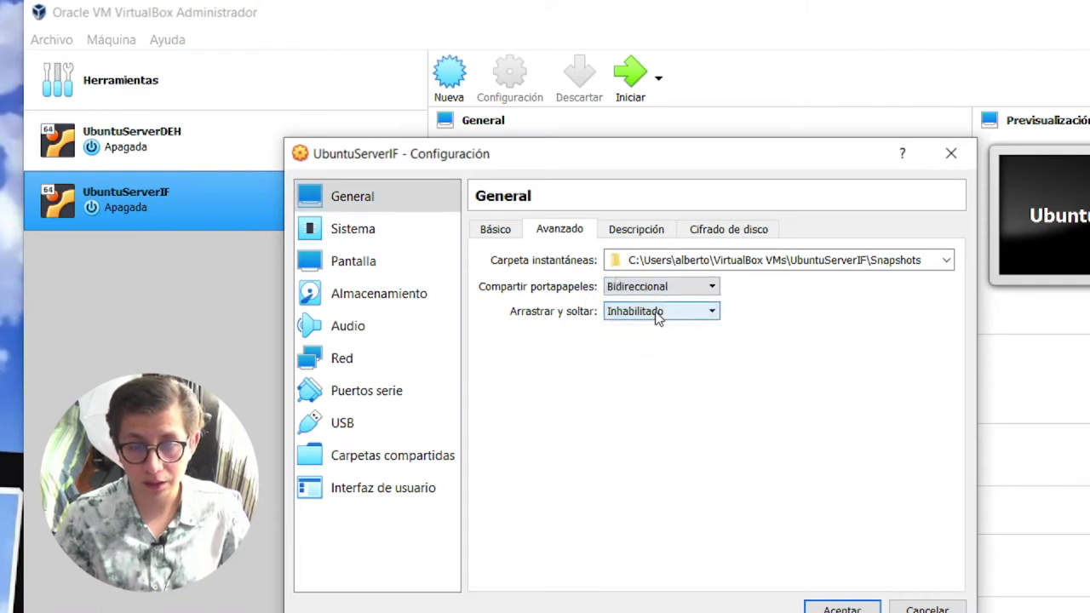
click(651, 369)
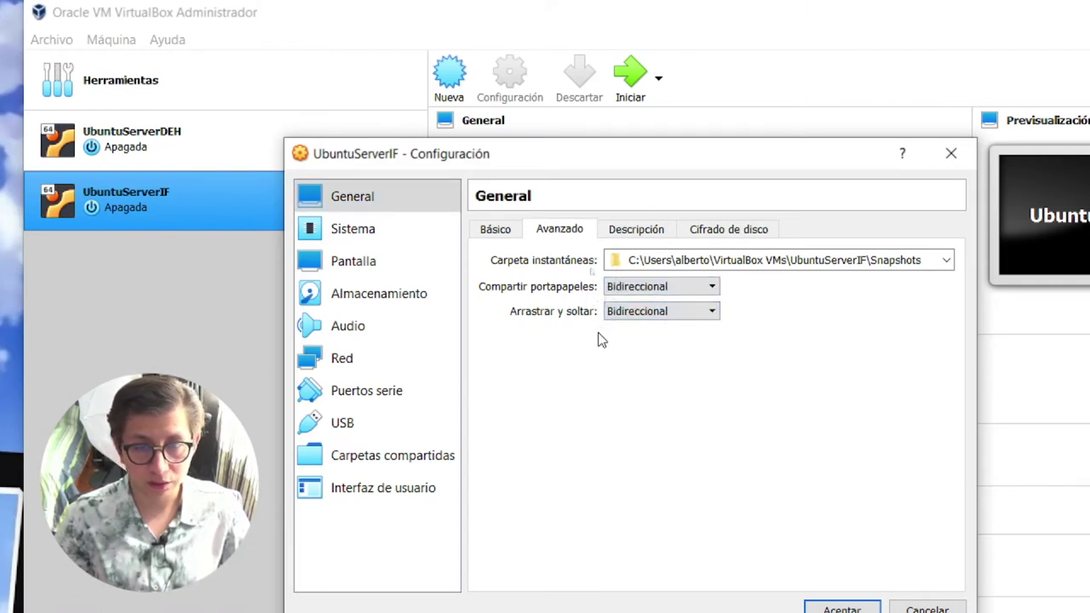
Review the description, encryption, basic, system, display, storage and audio settings of UbuntuServerIF
click(634, 232)
click(730, 231)
click(502, 230)
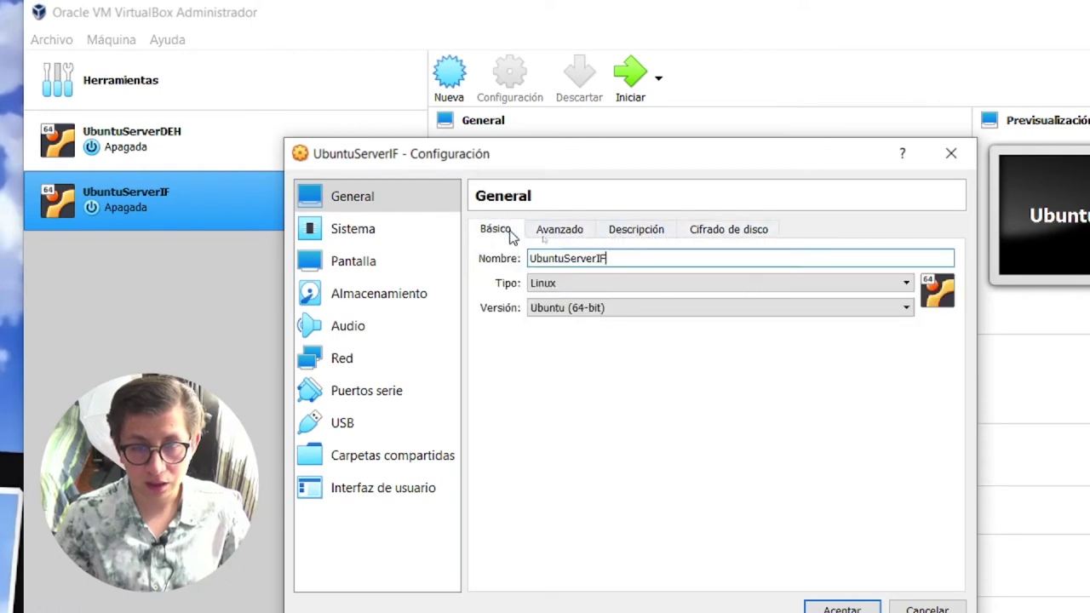
click(353, 228)
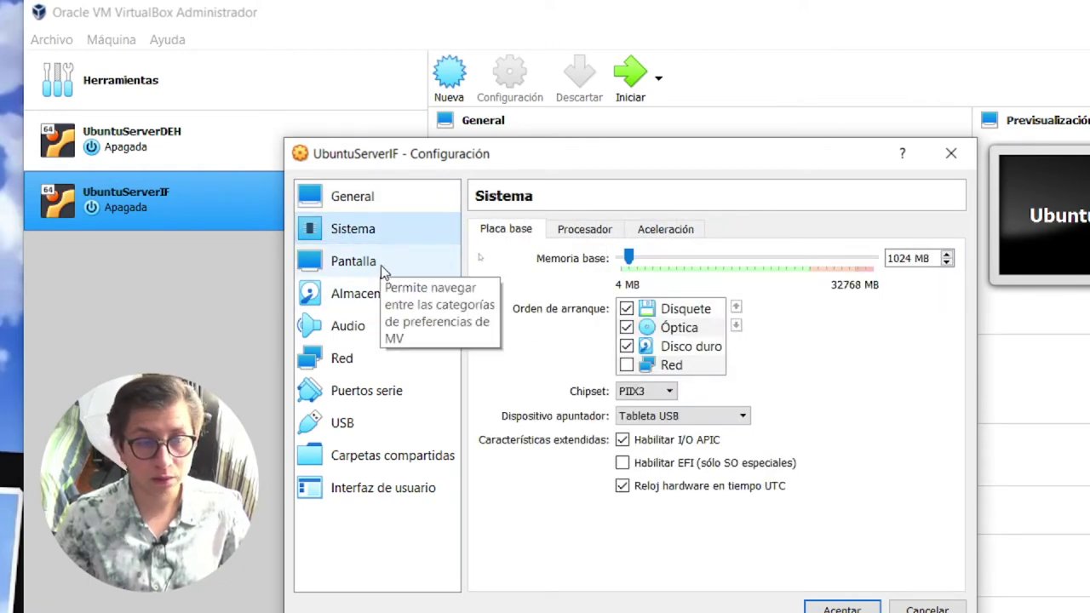
click(381, 267)
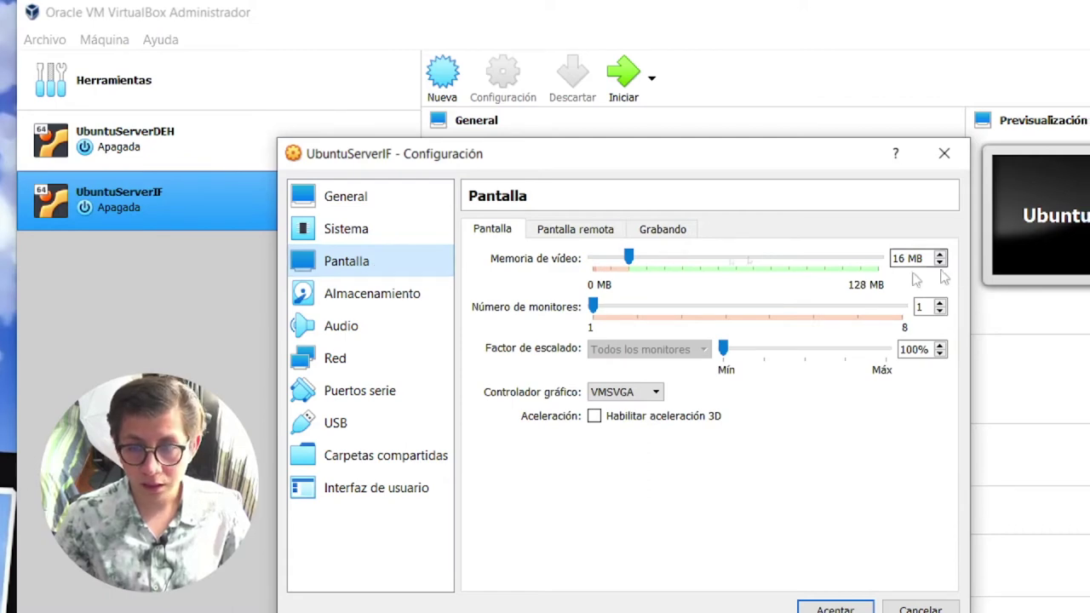
click(392, 300)
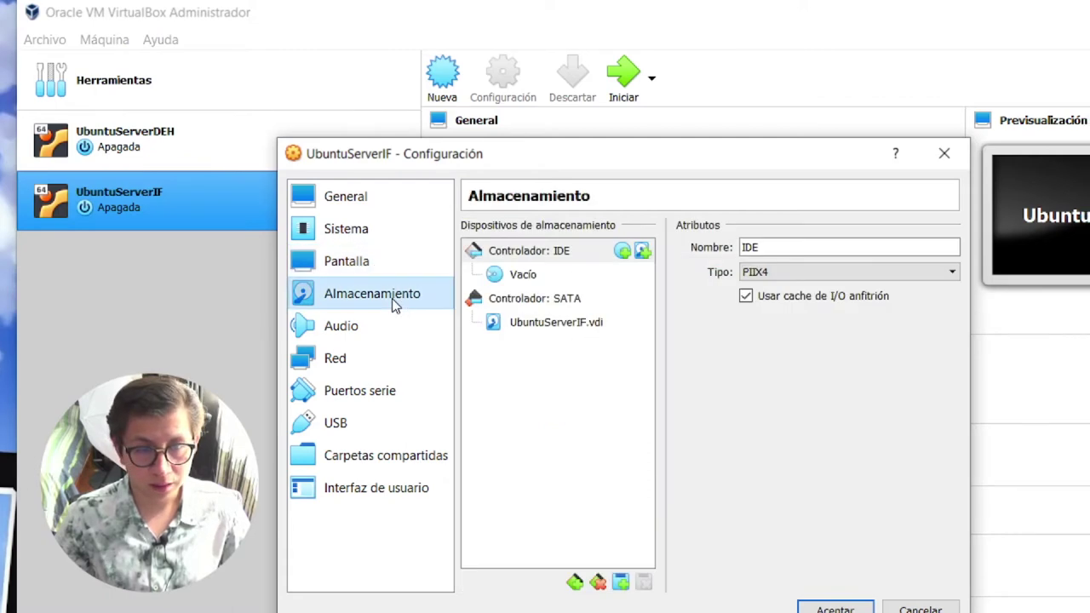
click(351, 330)
Connect network adapter 1 to Adaptador puente using the Intel(R) Wireless-AC 9260 160MHz interface
click(372, 361)
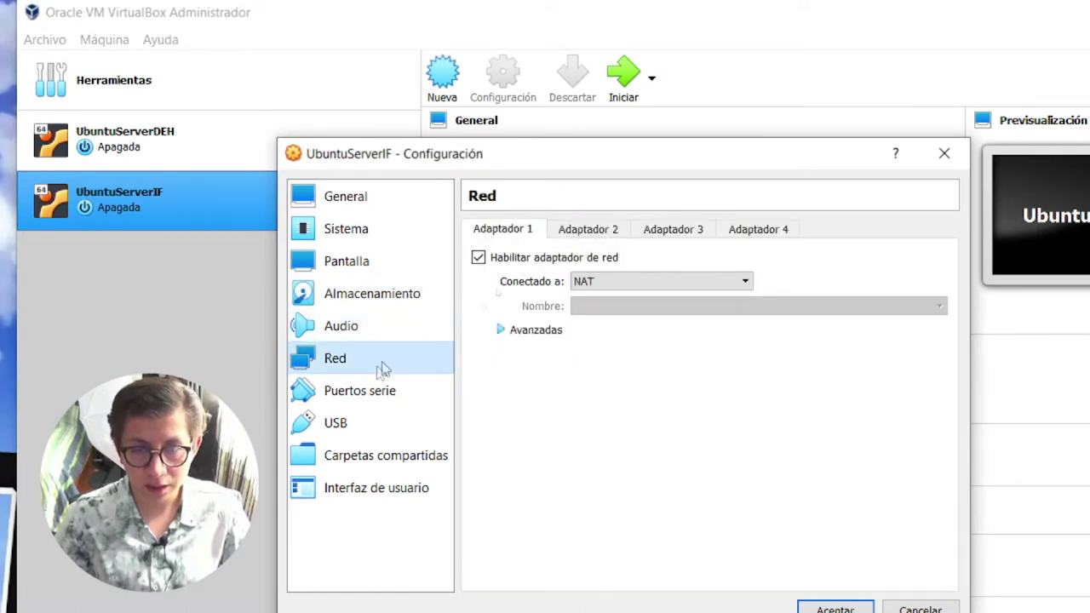
click(696, 281)
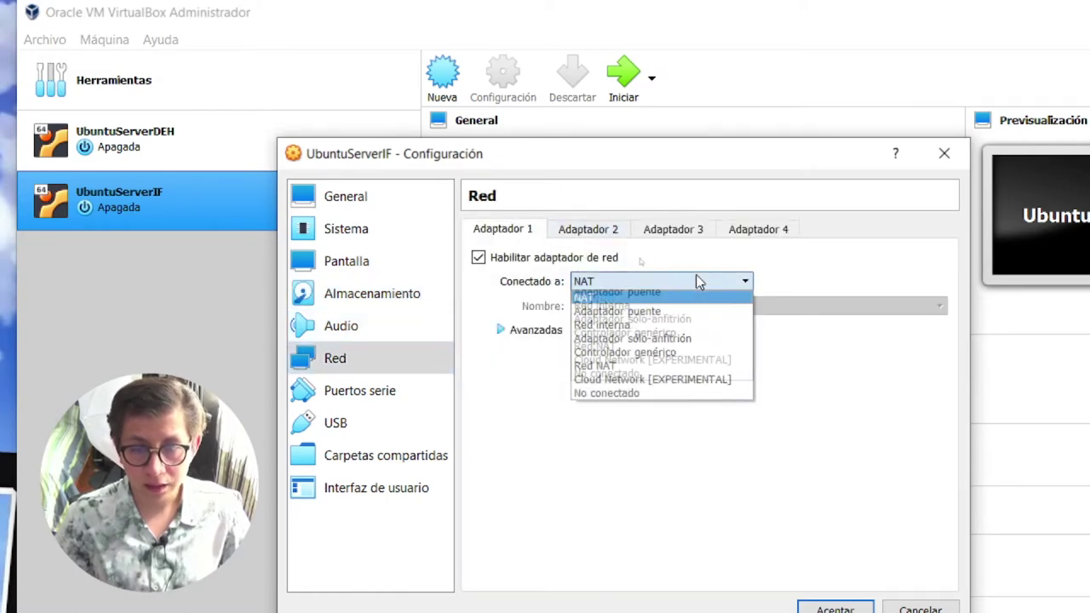
click(651, 311)
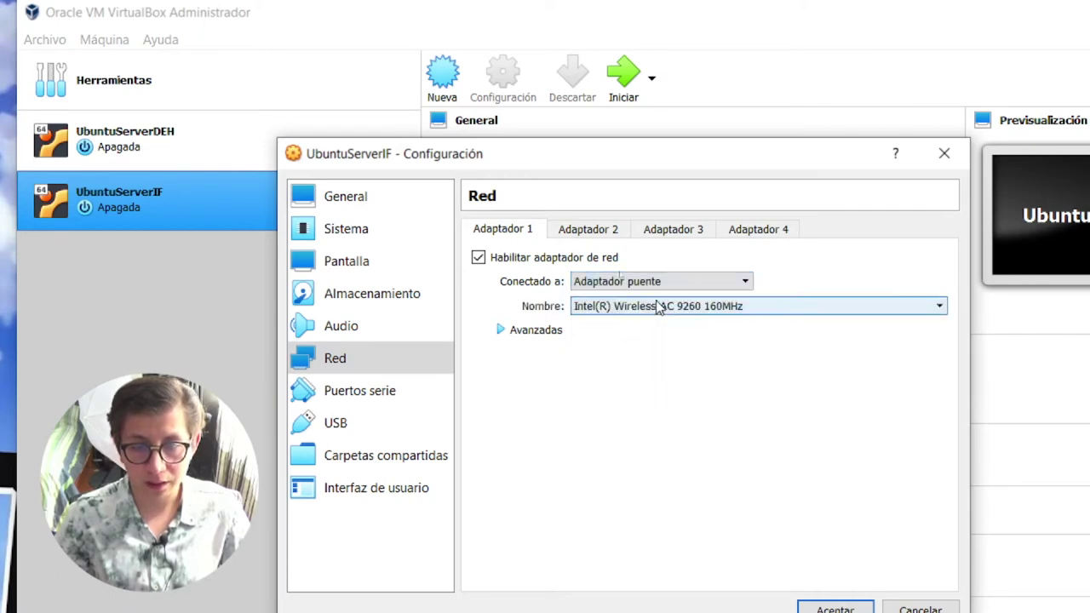
click(620, 310)
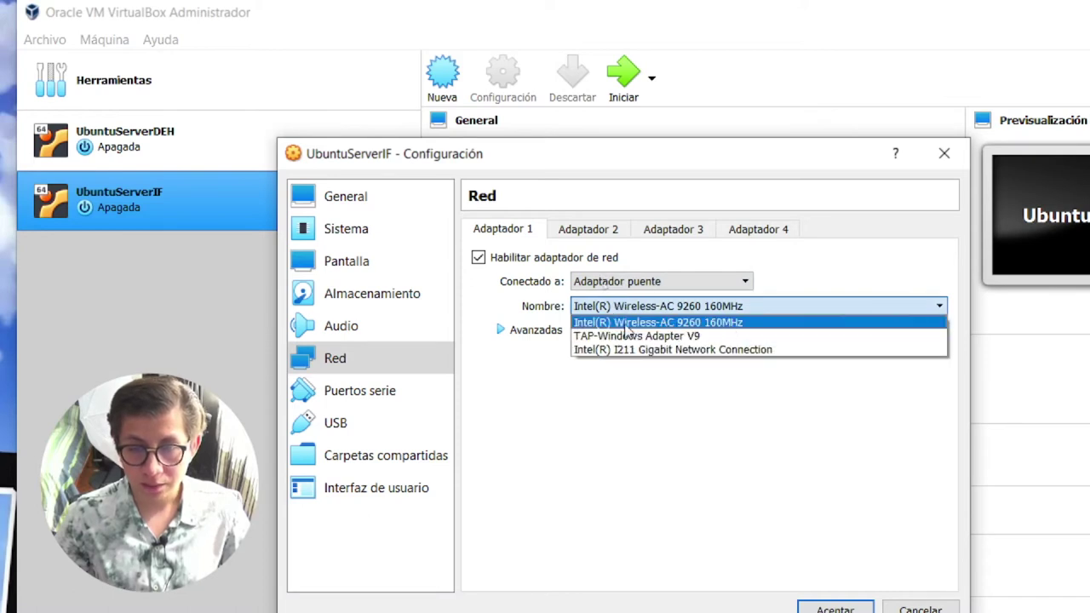
click(673, 324)
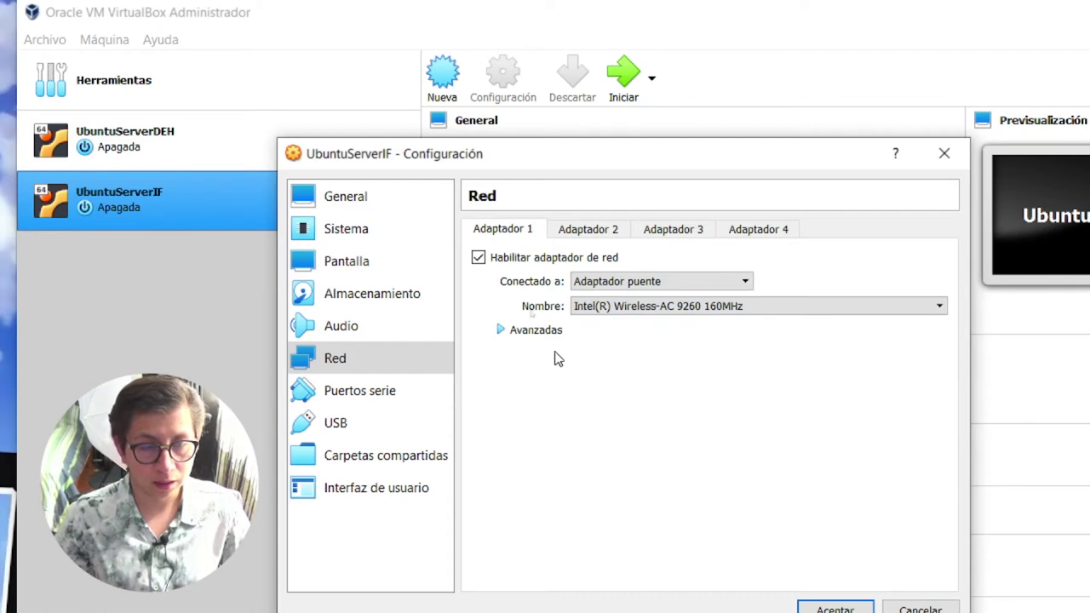
Look through the serial port, USB, shared folder and user interface settings of the machine
click(360, 394)
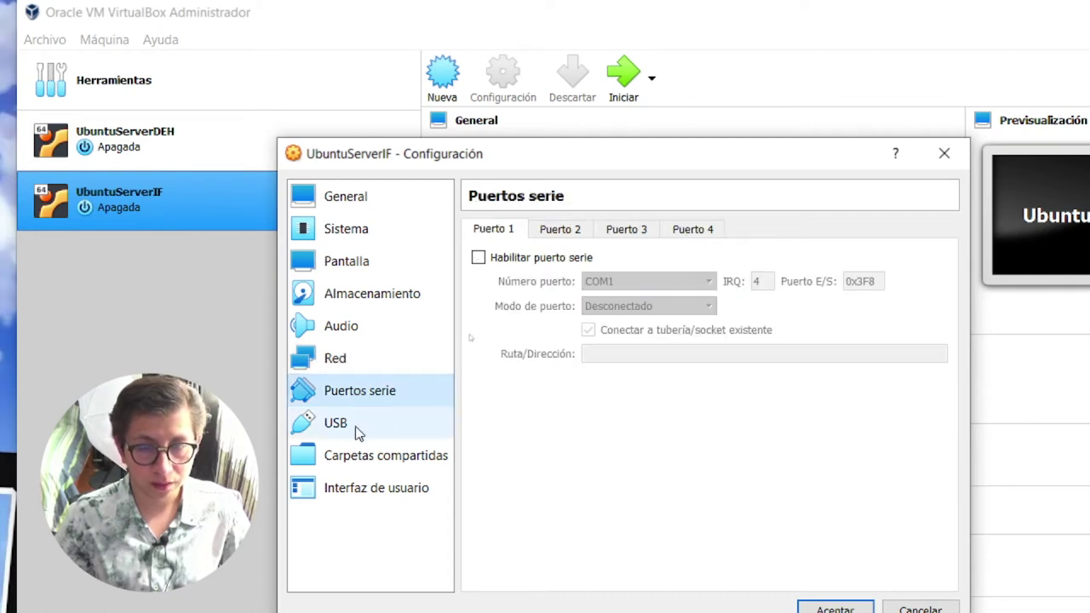
click(355, 424)
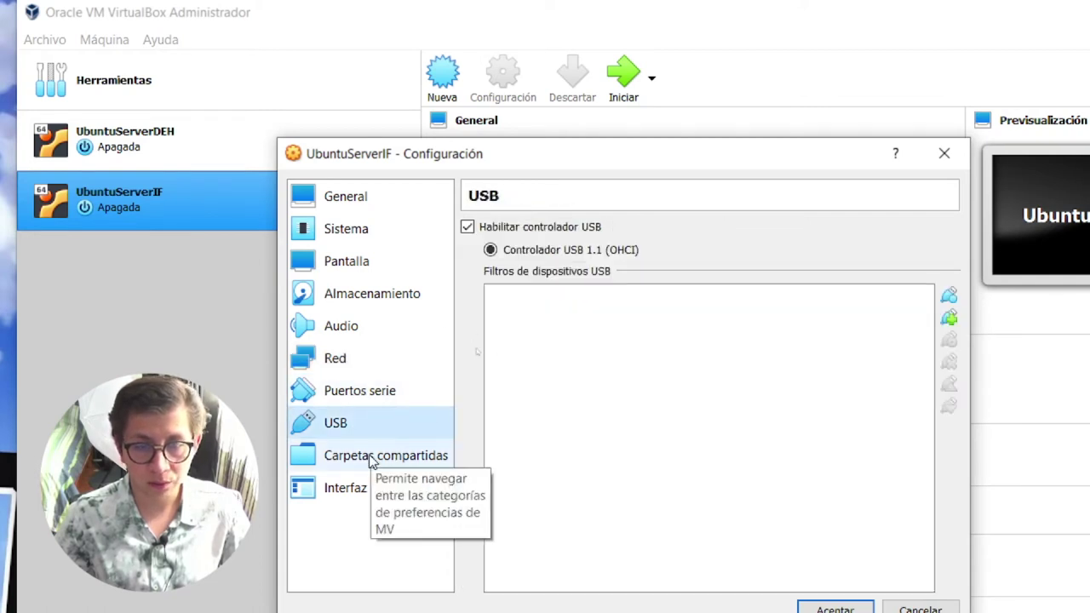
click(372, 457)
click(371, 487)
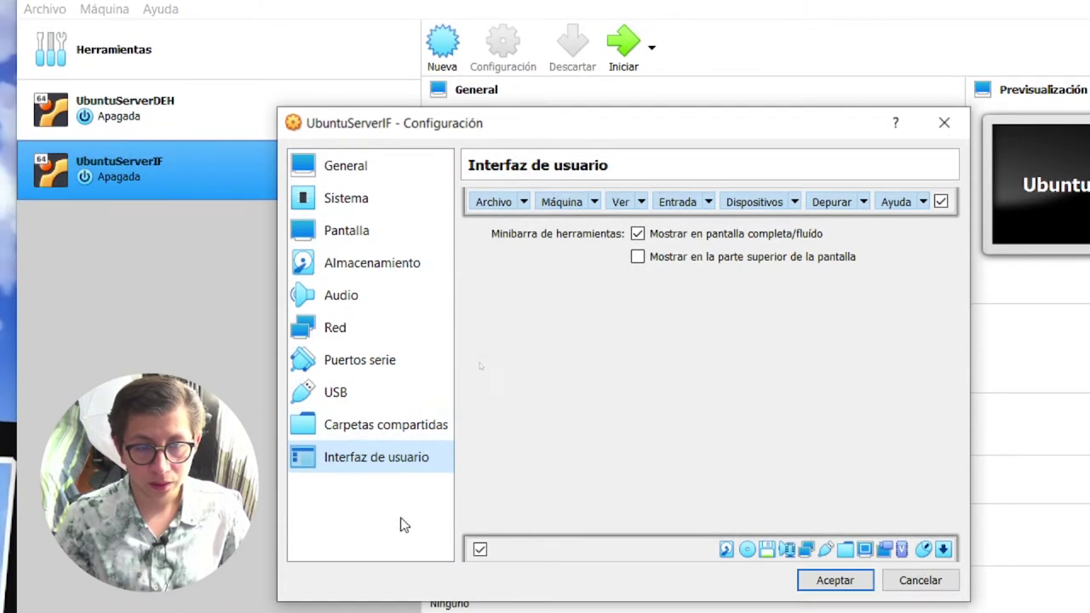
Start adding a shared folder to UbuntuServerIF and browse the host computer for its path
click(374, 456)
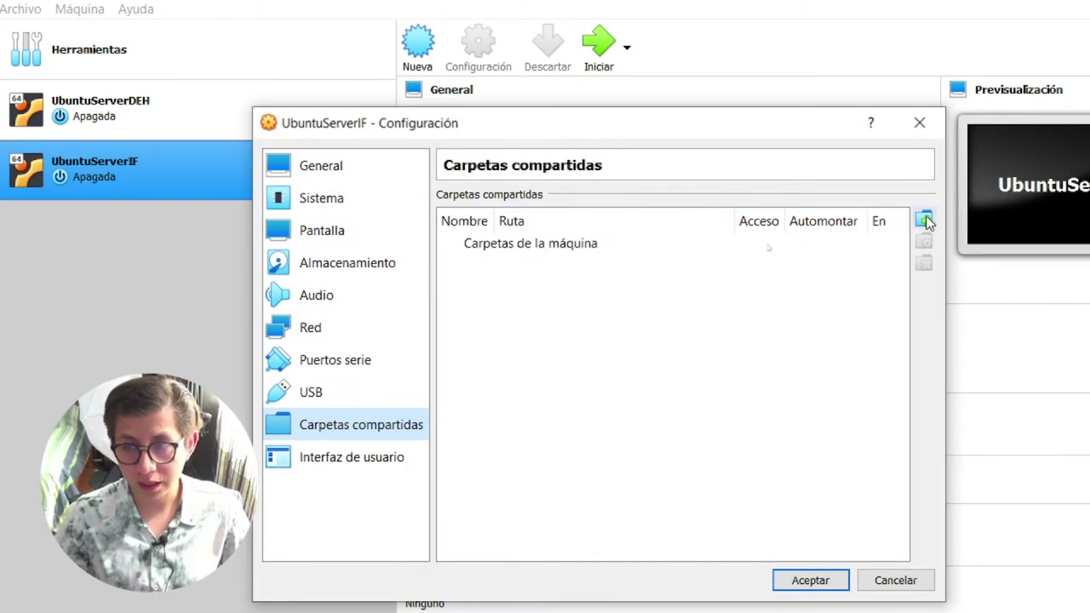
click(924, 220)
click(724, 290)
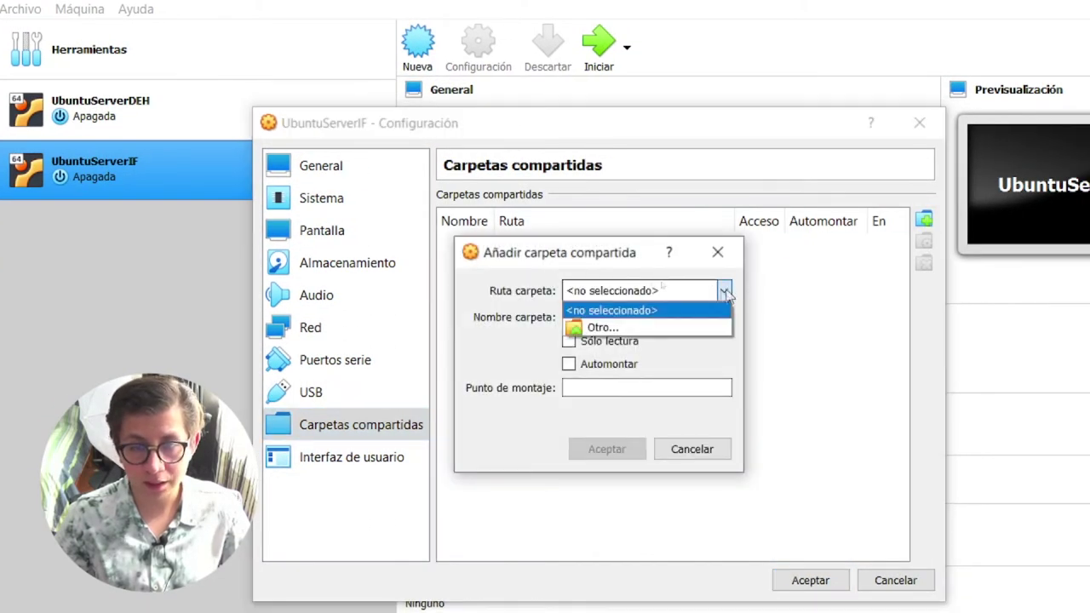
click(610, 329)
drag(790, 275, 441, 91)
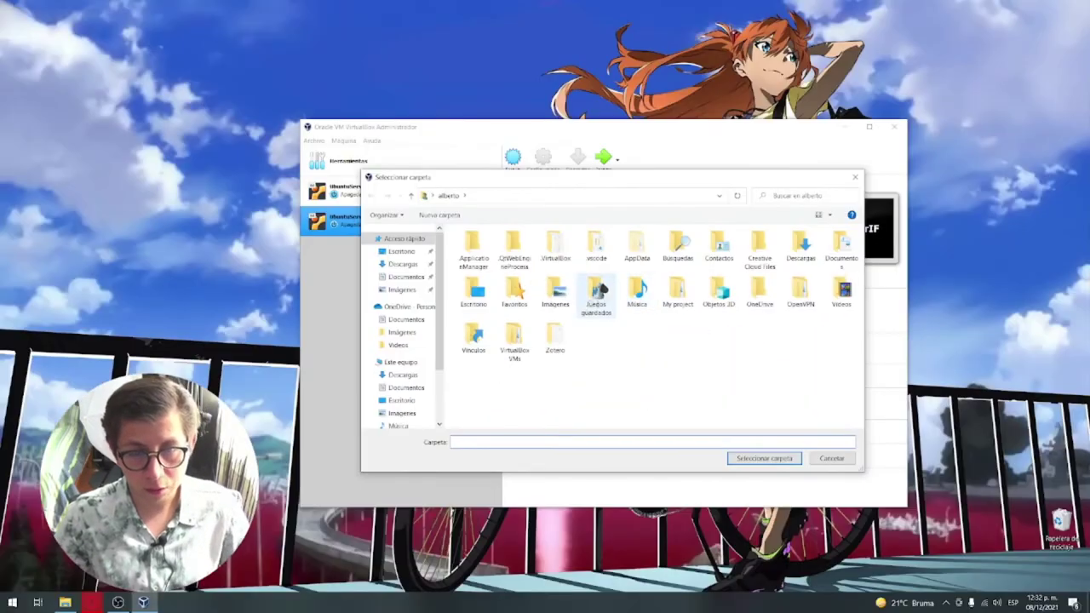
Choose the SistemaLEMA folder under OneDrive, Documentos, Trabajos, LEMA as the shared folder path
click(407, 307)
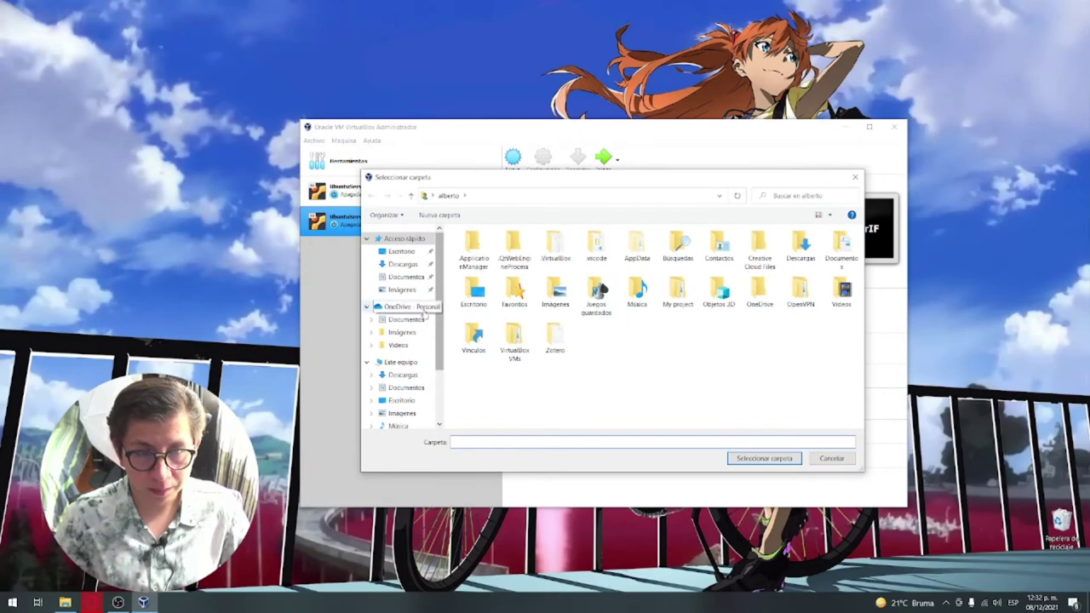
double_click(487, 247)
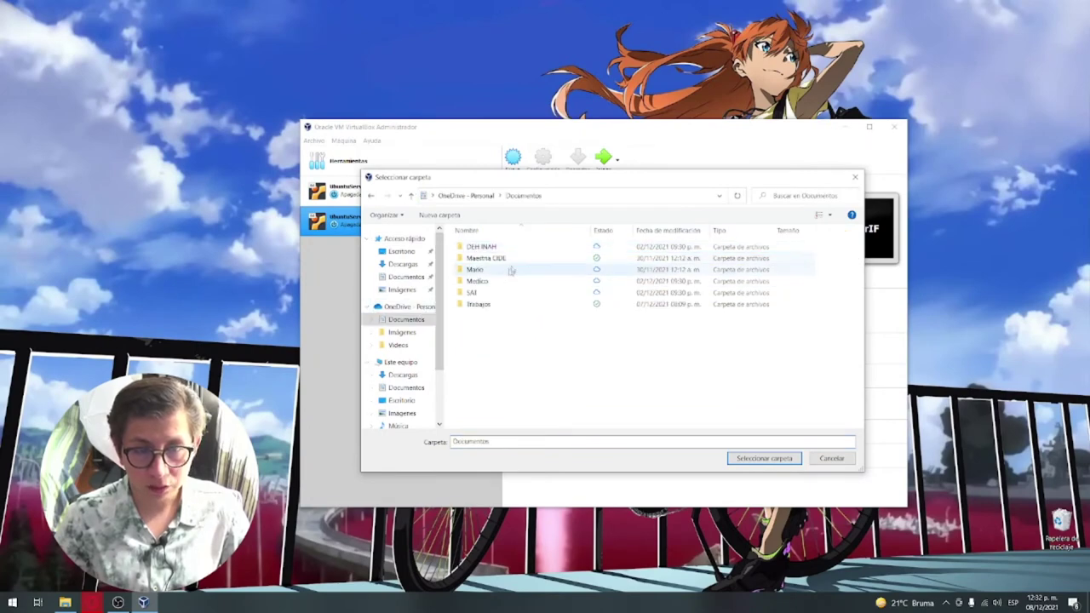
click(491, 304)
double_click(491, 304)
double_click(482, 251)
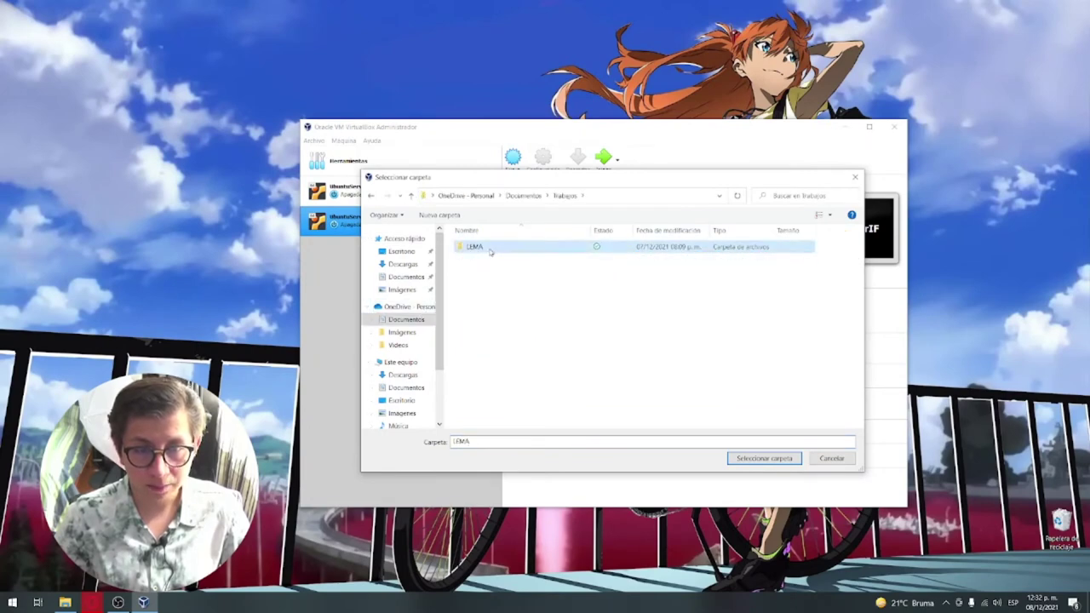
double_click(495, 248)
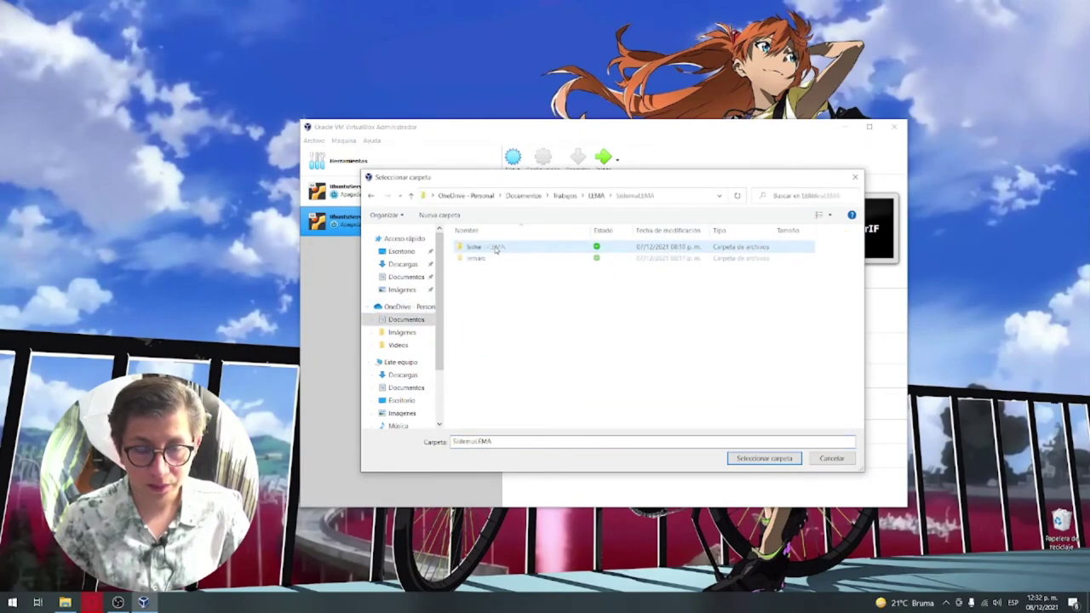
click(371, 195)
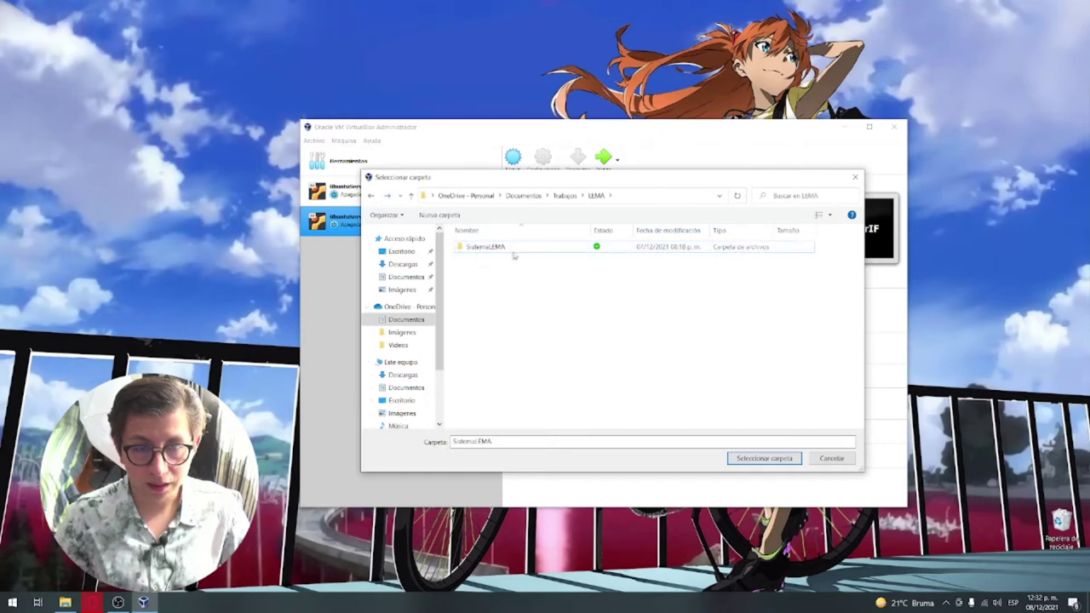
click(753, 457)
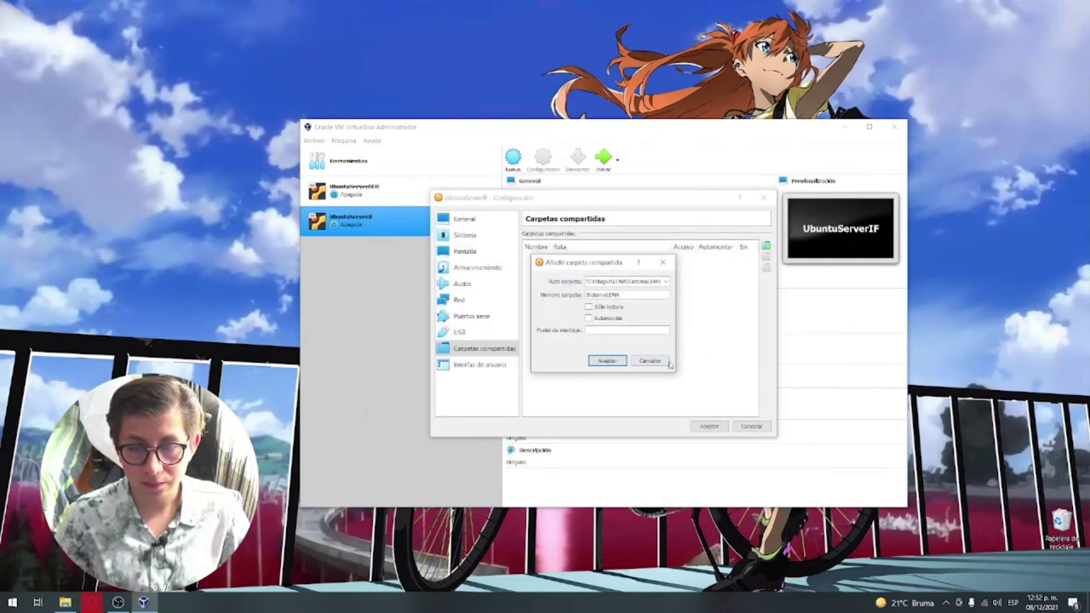
Enable automatic mounting of the shared folder at /media/compartida and save the machine's settings
click(589, 317)
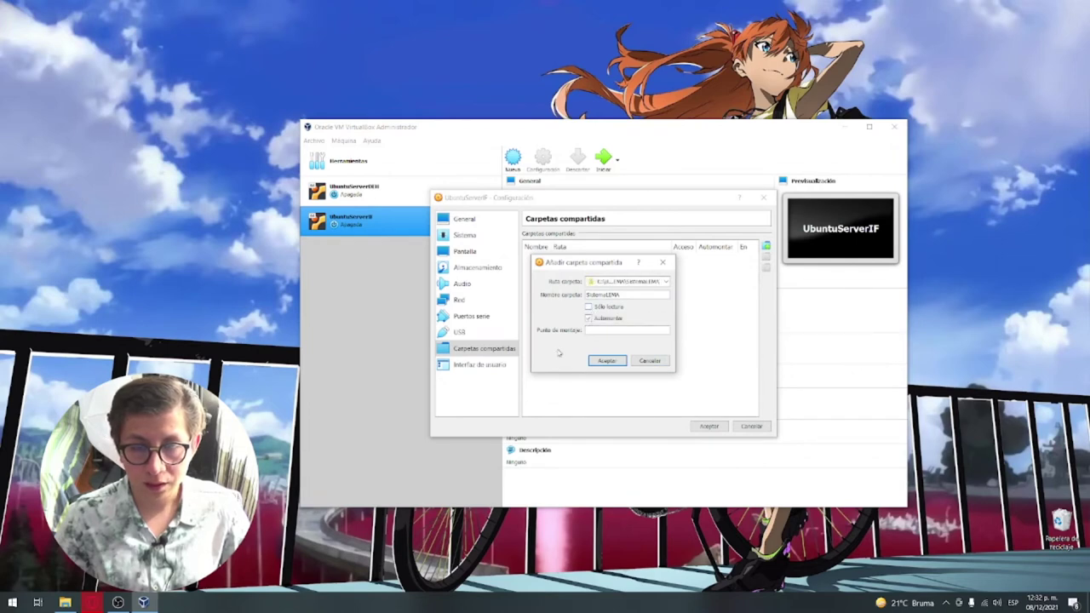
click(638, 332)
text(/media)
text(/Us)
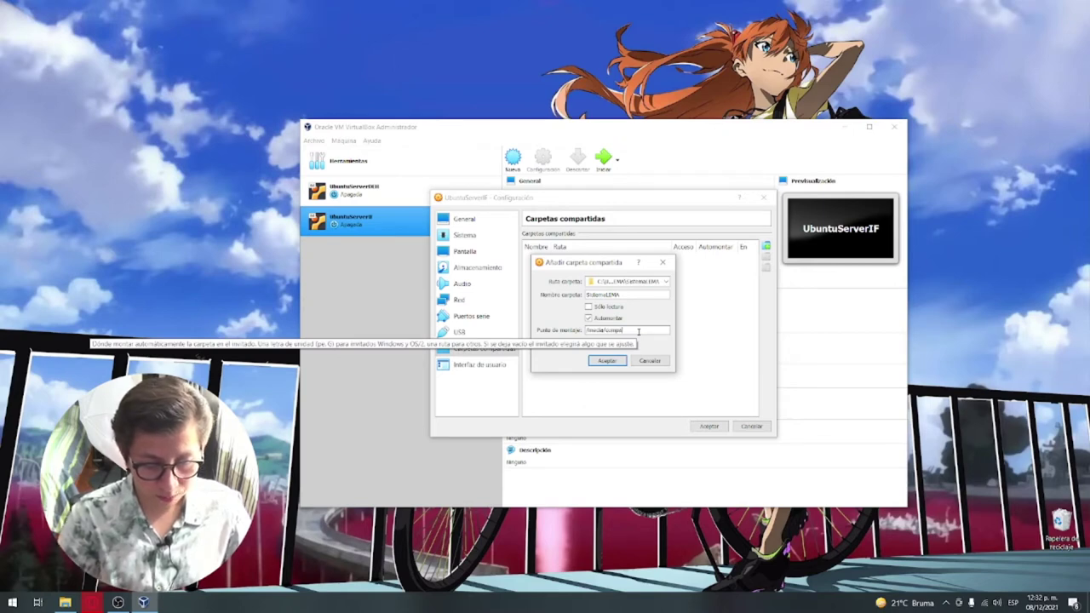
text(rtida)
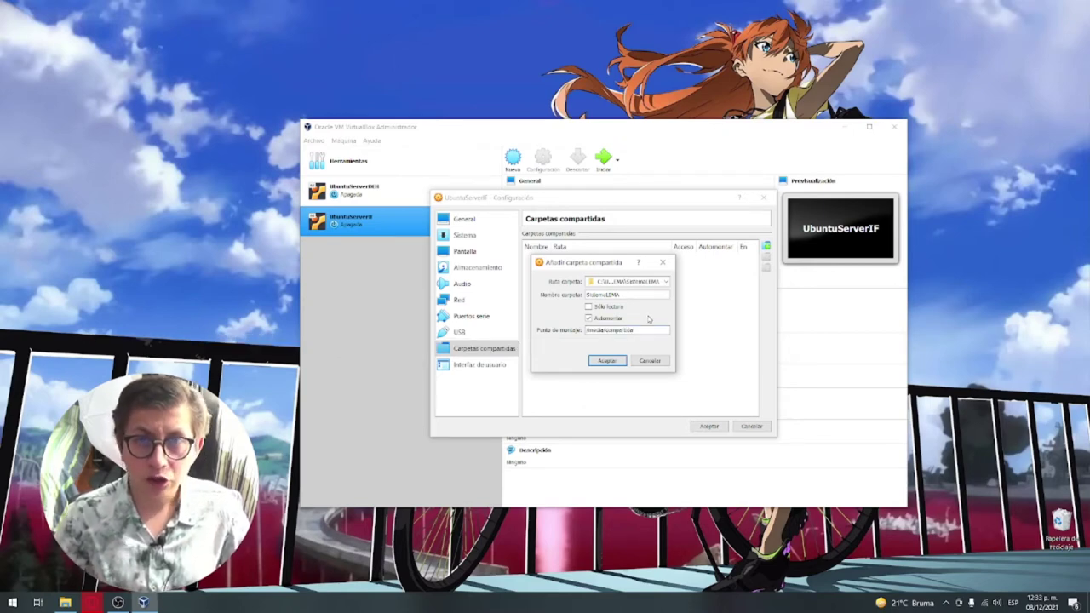
click(607, 361)
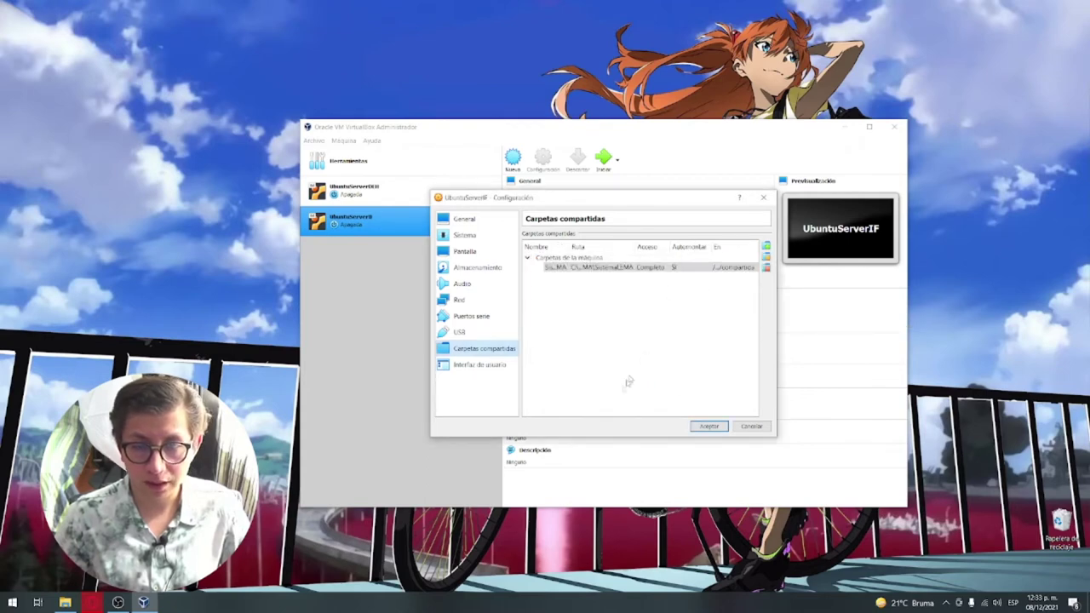
click(715, 425)
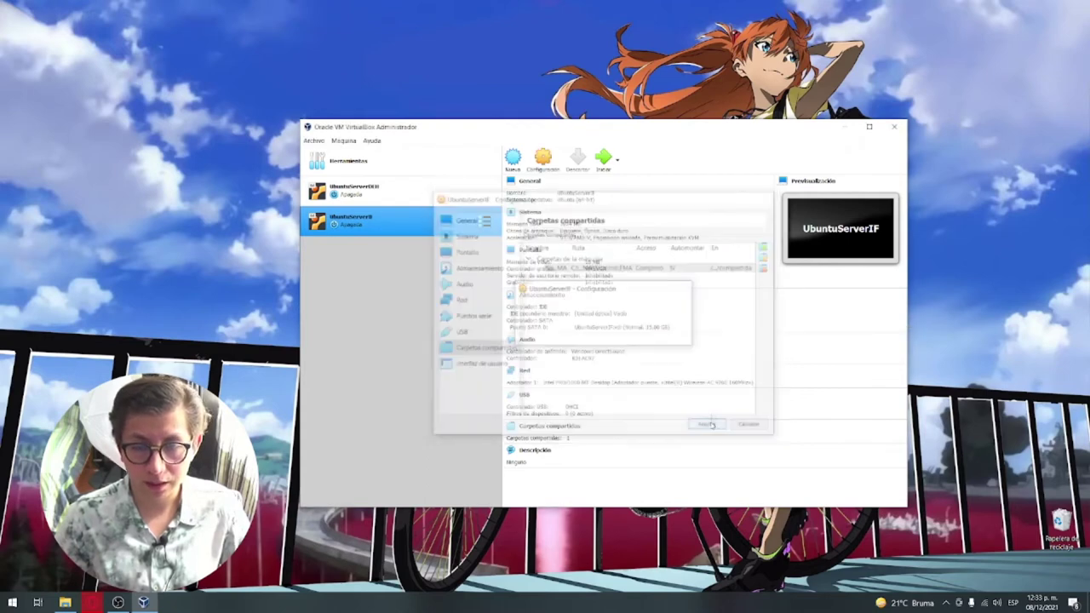
Start UbuntuServerIF with ubuntu-20.04.3-live-server-amd64.iso as its start-up disk
click(603, 162)
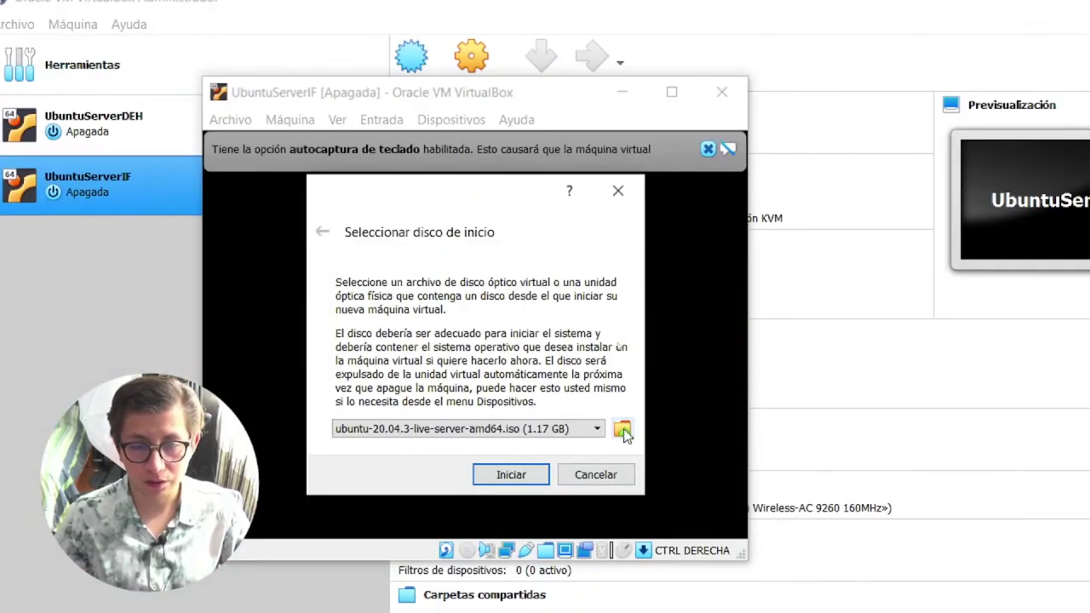
click(623, 164)
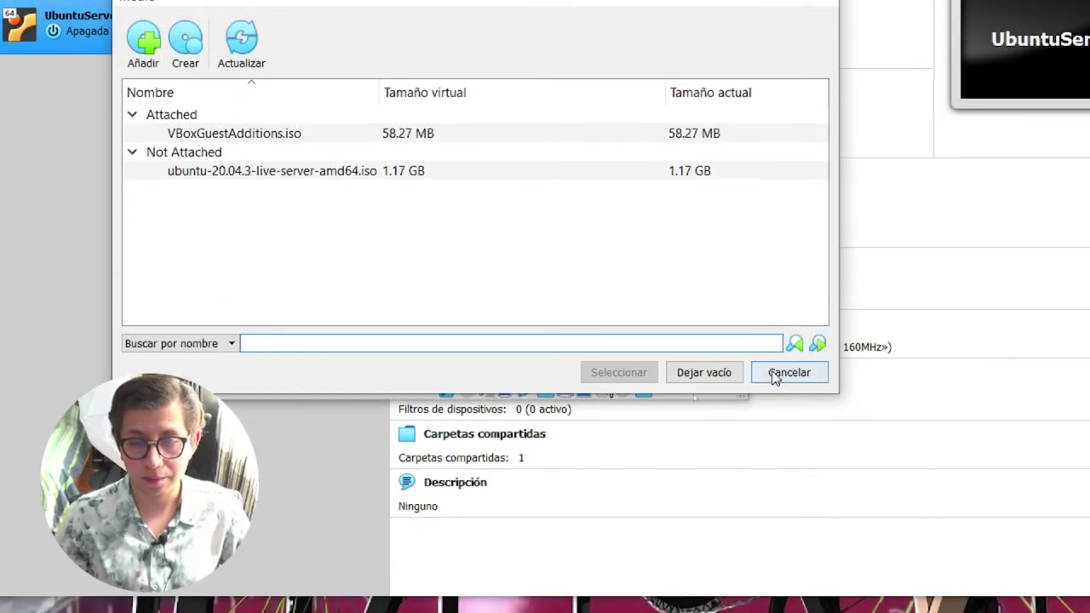
click(777, 532)
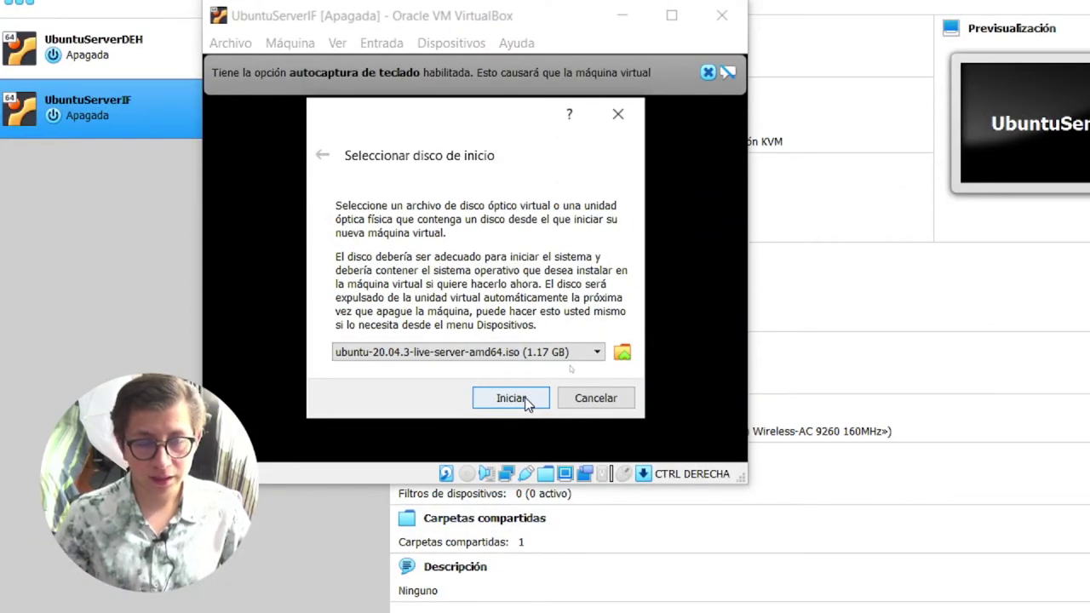
click(524, 398)
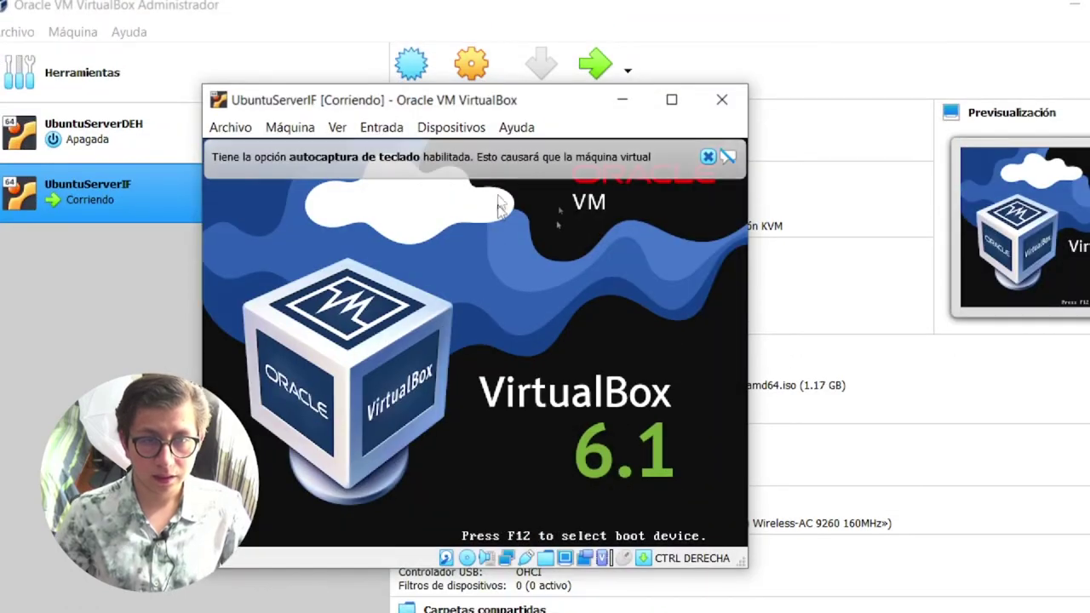
Dismiss the keyboard capture and mouse integration notices and reposition the running machine's window
drag(518, 108, 694, 77)
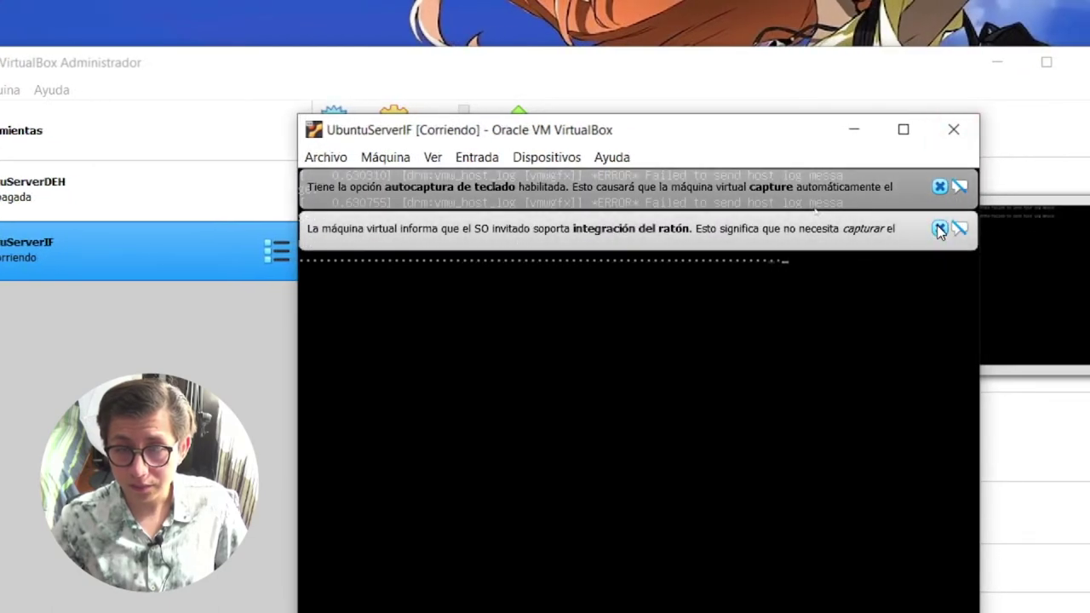
click(940, 228)
click(940, 186)
drag(803, 141, 769, 91)
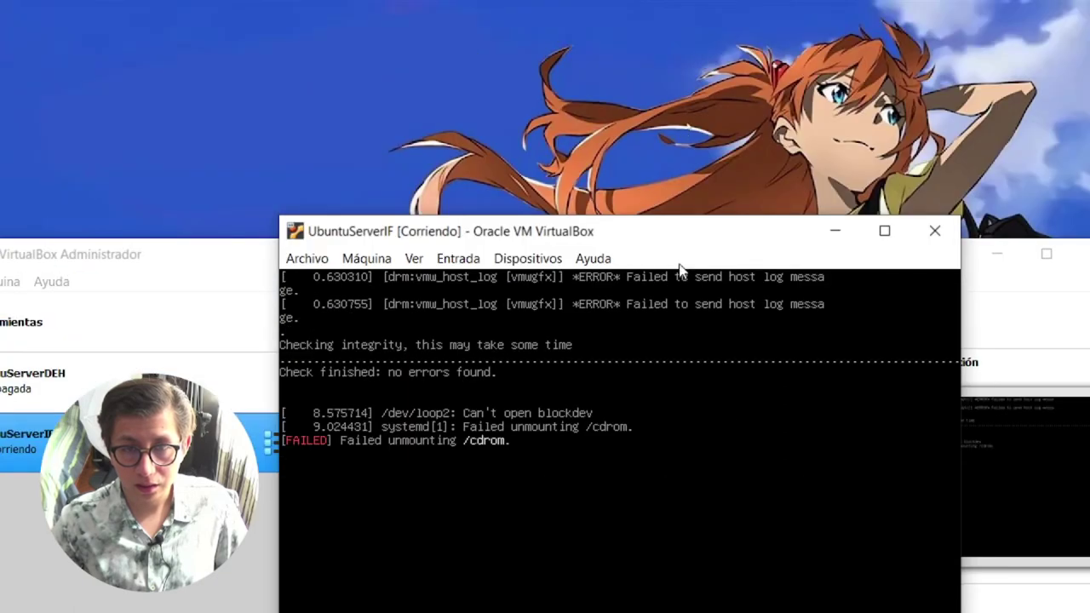
drag(688, 145, 717, 40)
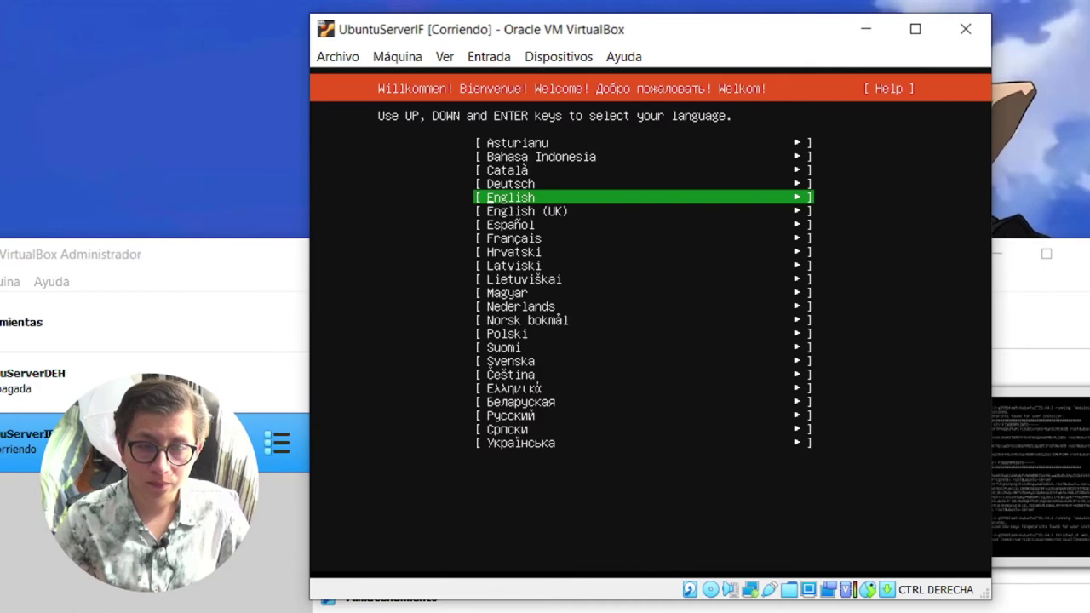
Choose Español as the language of the Ubuntu Server installer
key(Down)
key(Down)
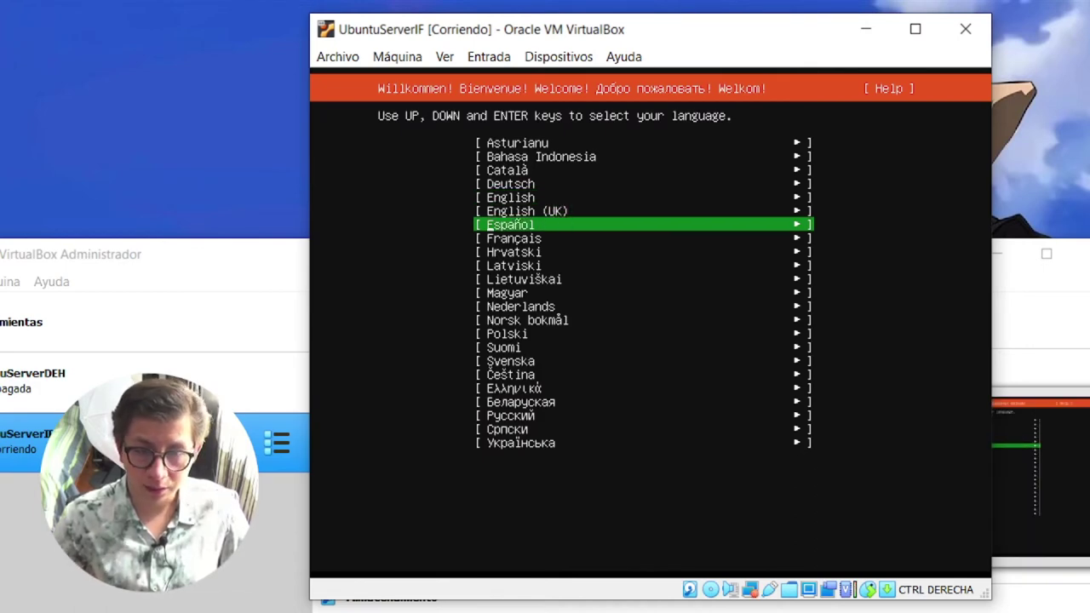
key(Return)
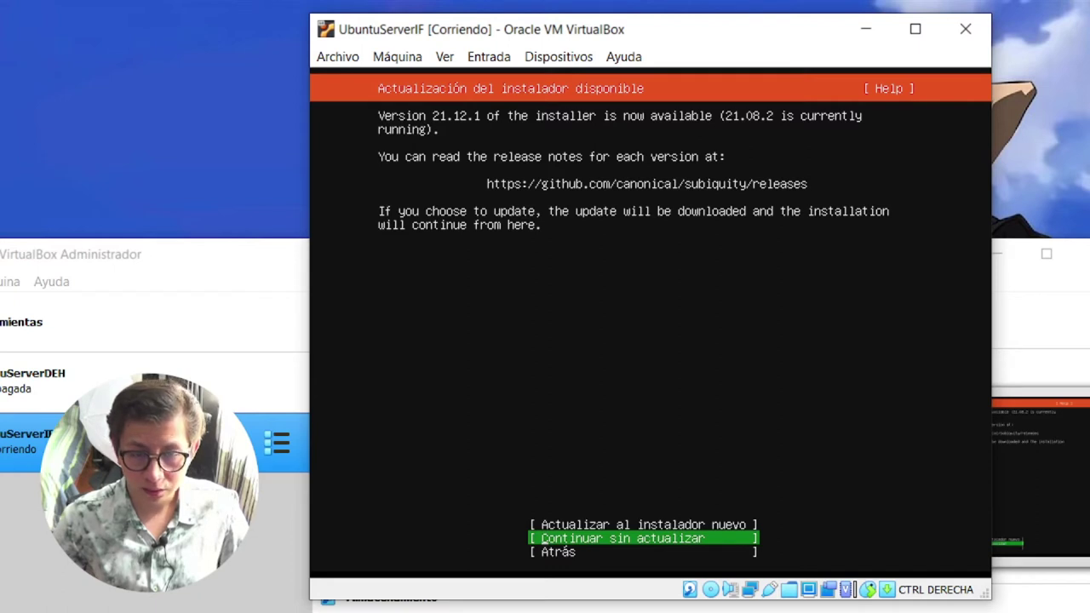
Continue without updating the installer and confirm Español as the keyboard layout and variant
key(Return)
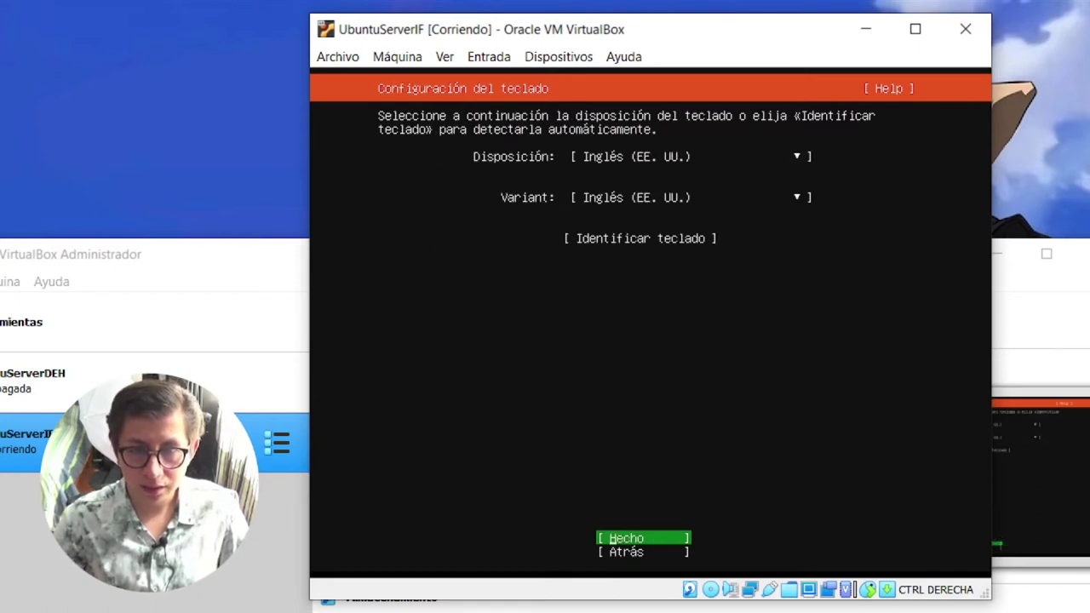
key(Up)
key(Up)
key(Up)
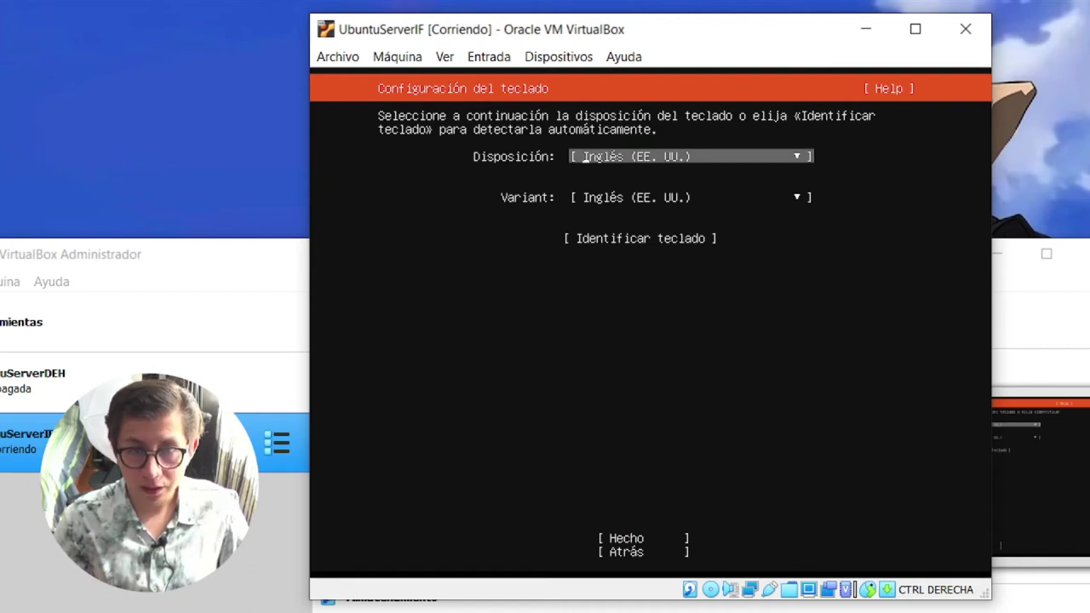
key(Return)
key(Up)
key(Up)
key(Up)
key(Up)
key(Up)
key(Up)
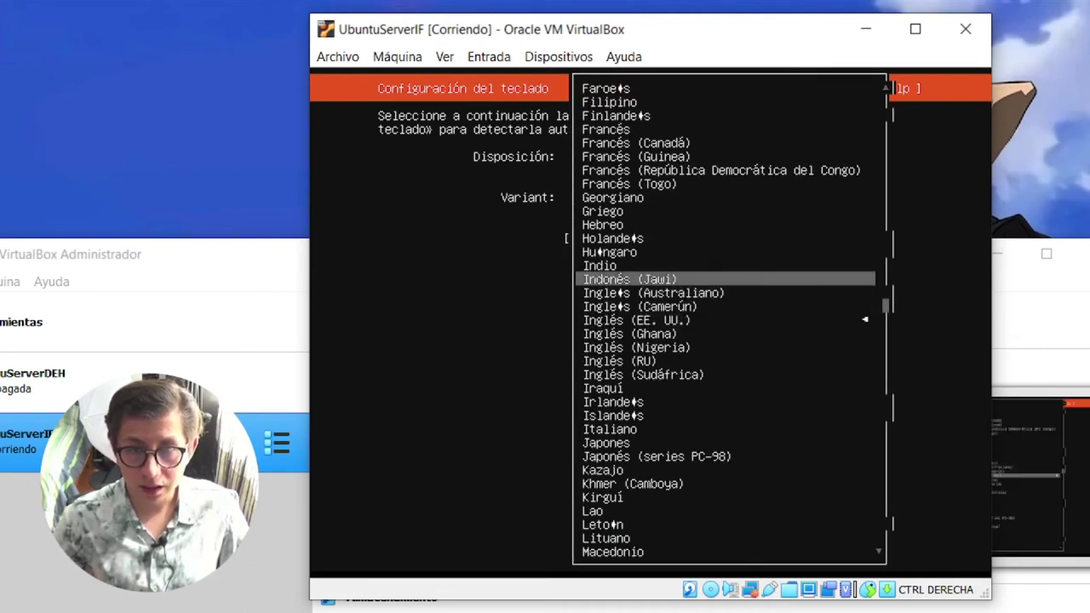
key(Up)
key(Up)
key(Up)
key(Up)
key(Up)
key(Up)
key(Up)
key(Up)
key(Up)
key(Up)
key(Up)
key(Up)
key(Up)
key(Up)
key(Up)
key(Up)
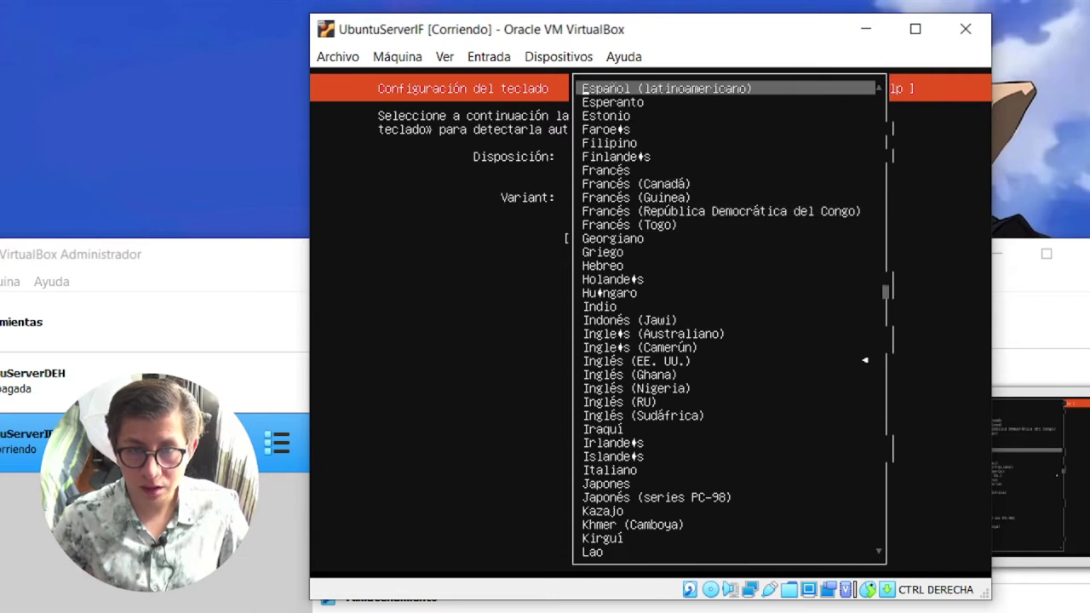
key(Down)
key(Return)
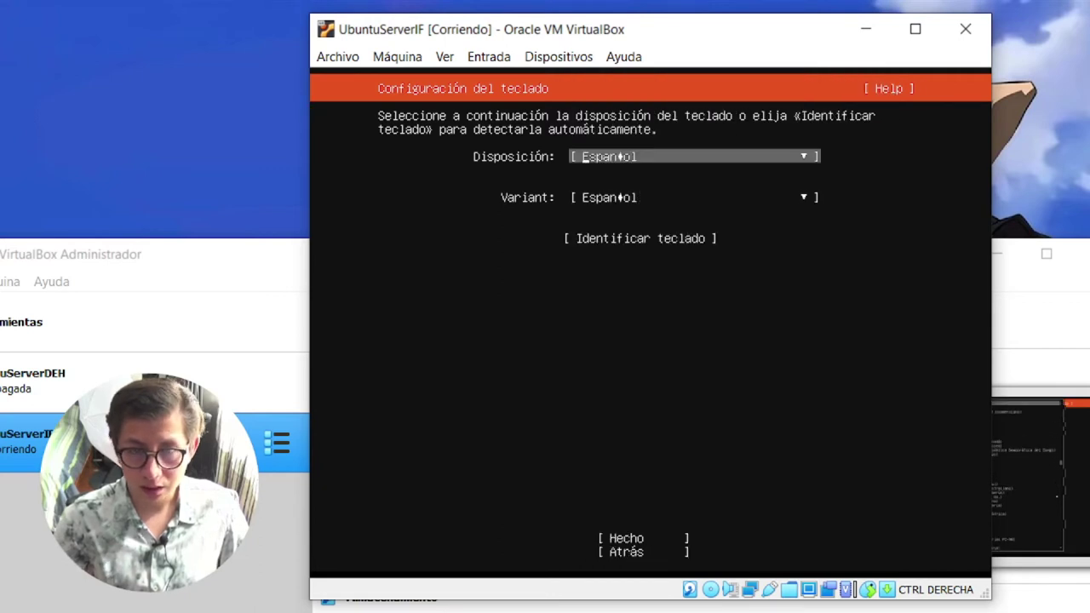
key(Down)
key(Down)
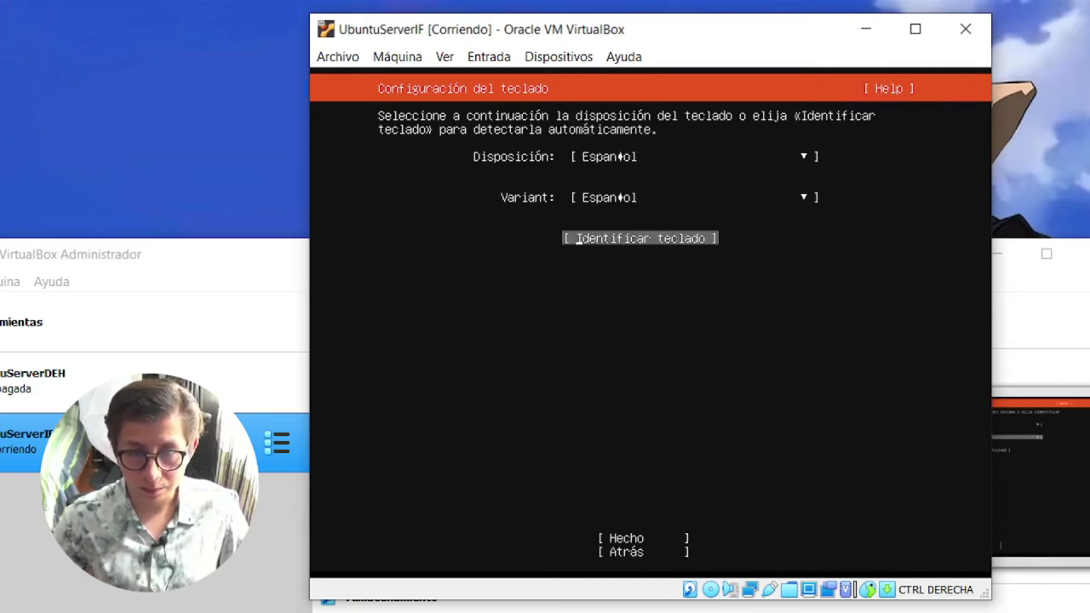
key(Down)
key(Return)
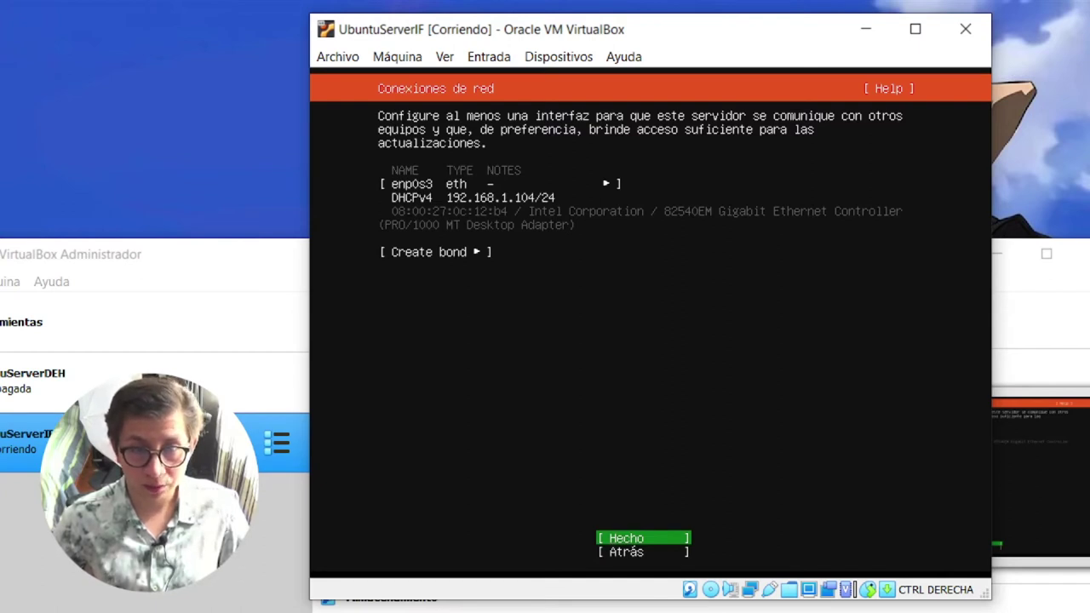
Accept the default network connection, blank proxy address and default Ubuntu archive mirror
key(Return)
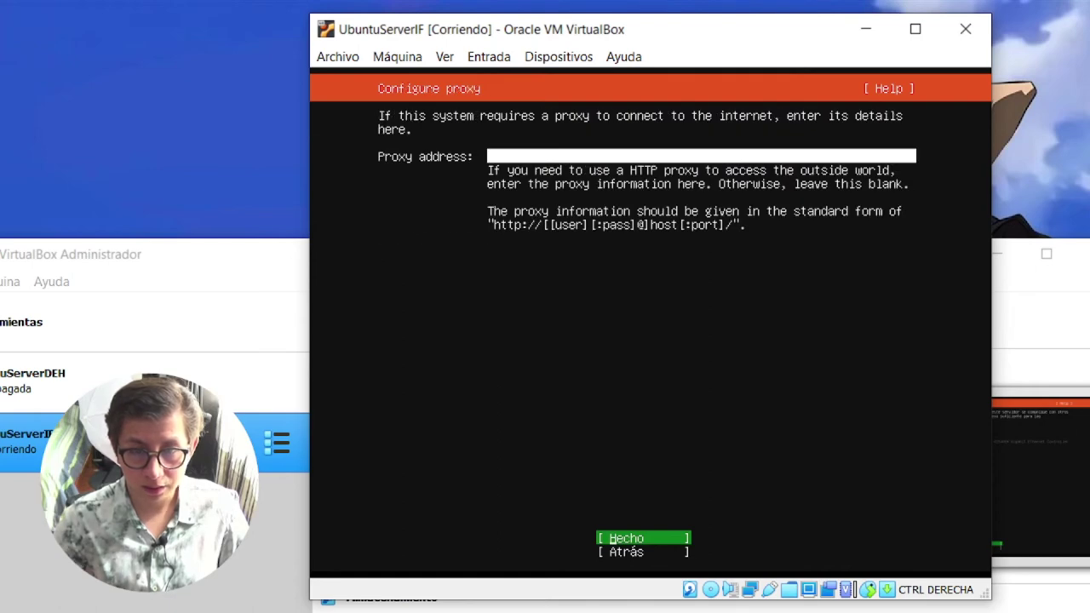
key(Return)
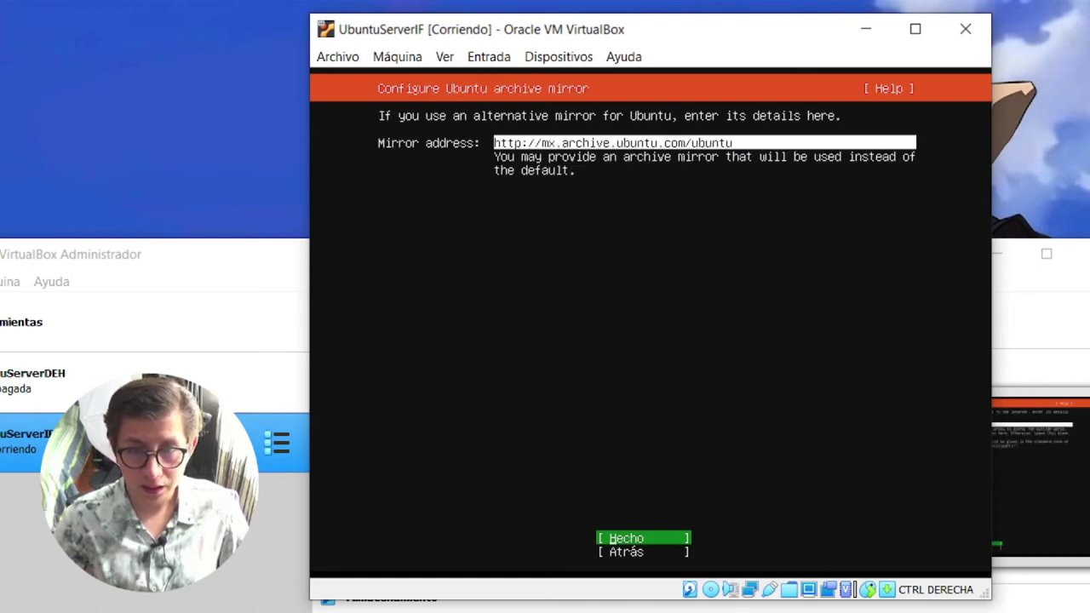
key(Return)
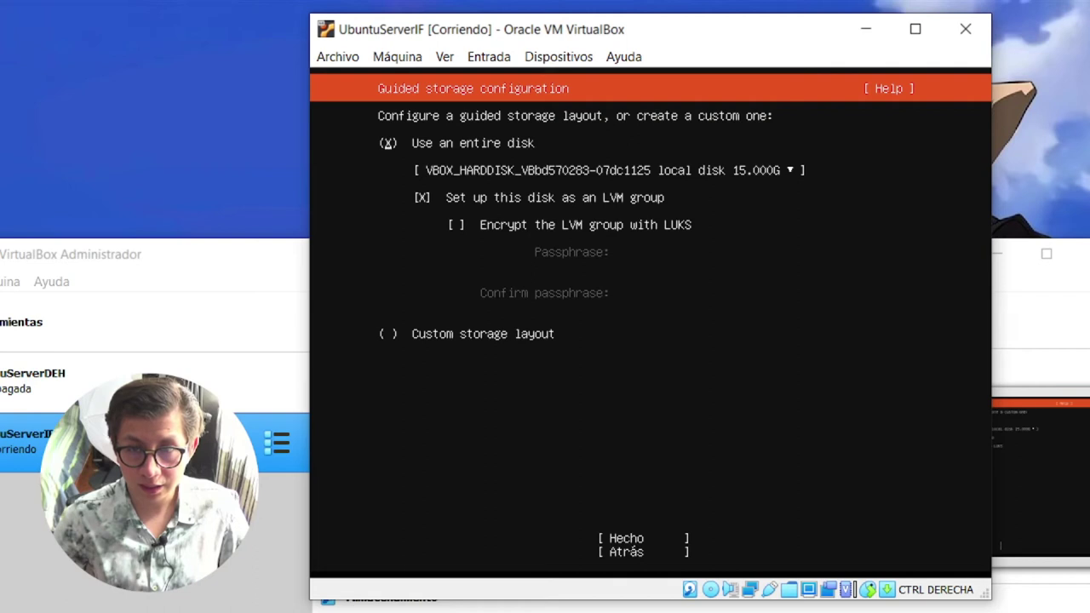
Accept the guided storage layout that uses the entire 15 GB disk as an unencrypted LVM group
key(Tab)
key(Tab)
key(Tab)
key(Tab)
key(Tab)
key(Tab)
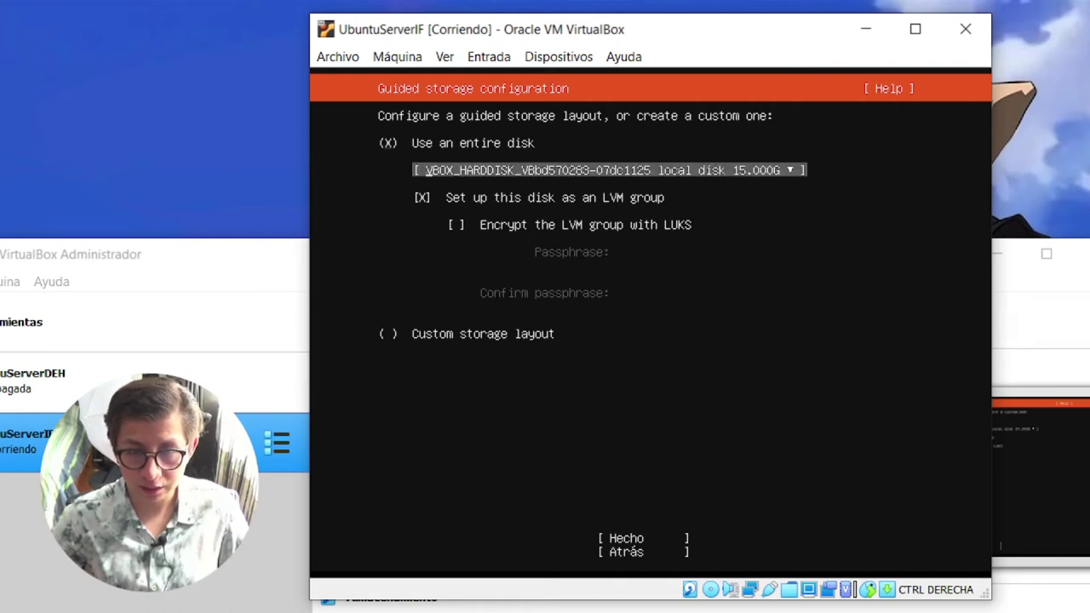